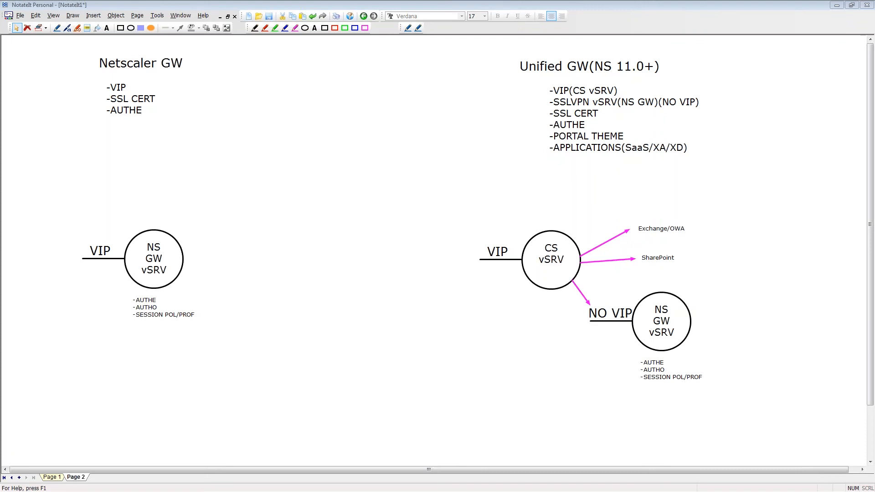
Step: Switch to Chrome, log in to the NetScaler console at 192.168.10.102 with the administrator user name and password, and continue past the welcome setup page
key(alt+Tab)
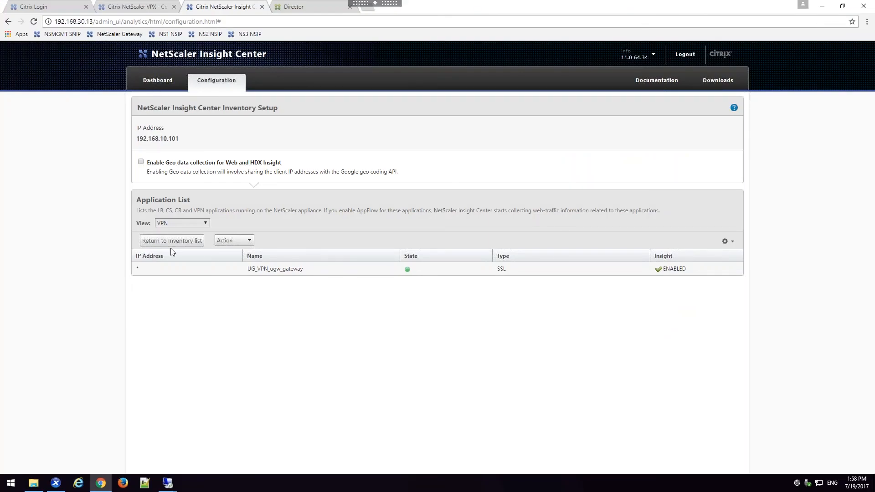
click(145, 6)
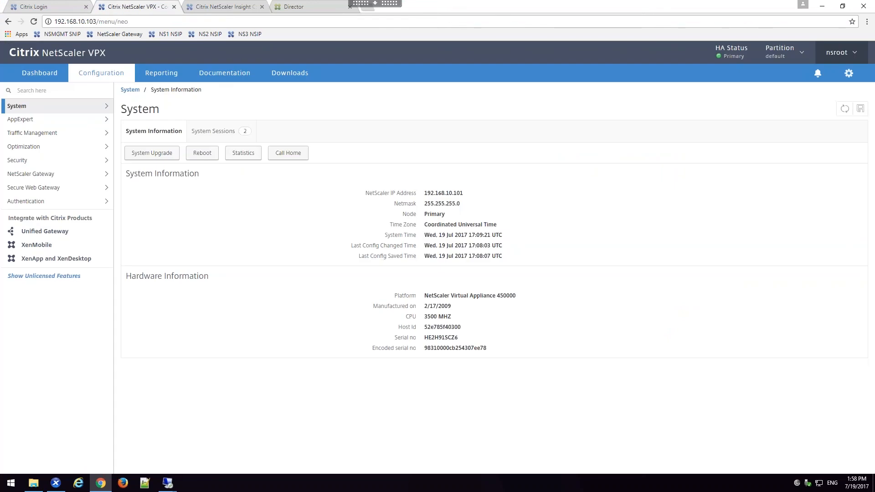
click(26, 6)
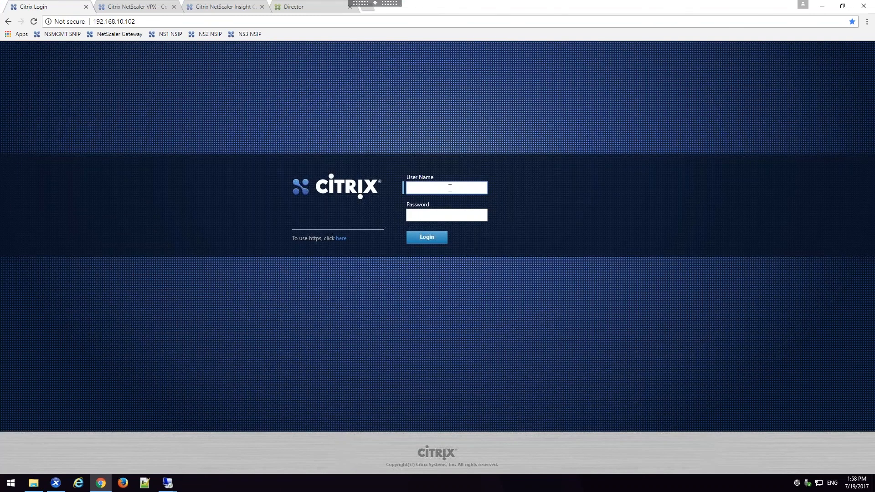
text(sroot)
key(Tab)
text(nsroot)
key(Return)
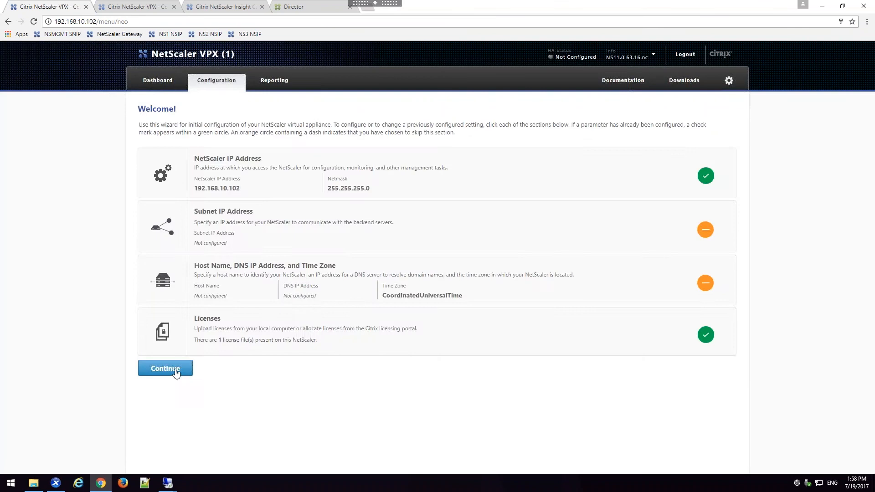
click(175, 371)
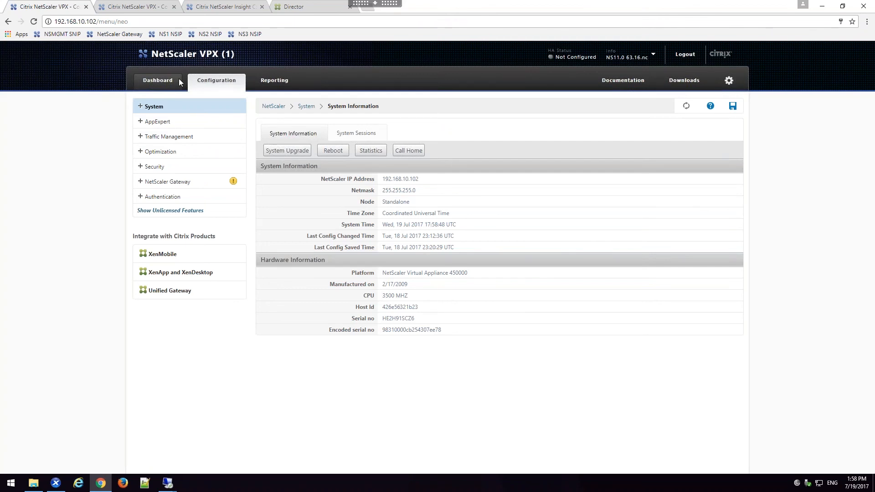
Step: View the blank form for adding a load balancing virtual server in the 192.168.10.102 console, and close that console
click(141, 138)
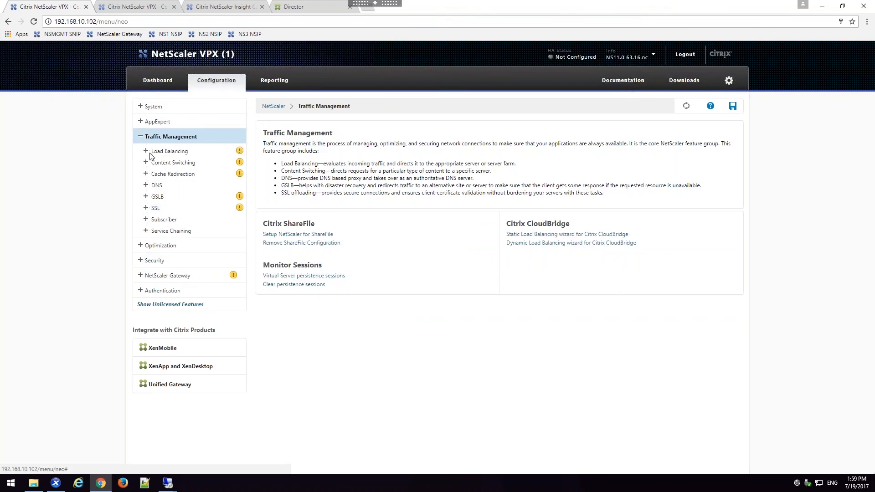
click(155, 152)
click(162, 163)
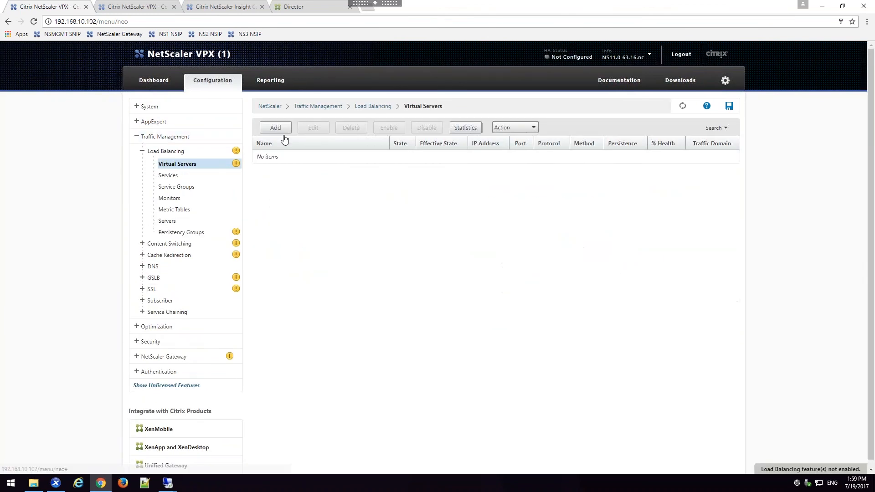
click(275, 128)
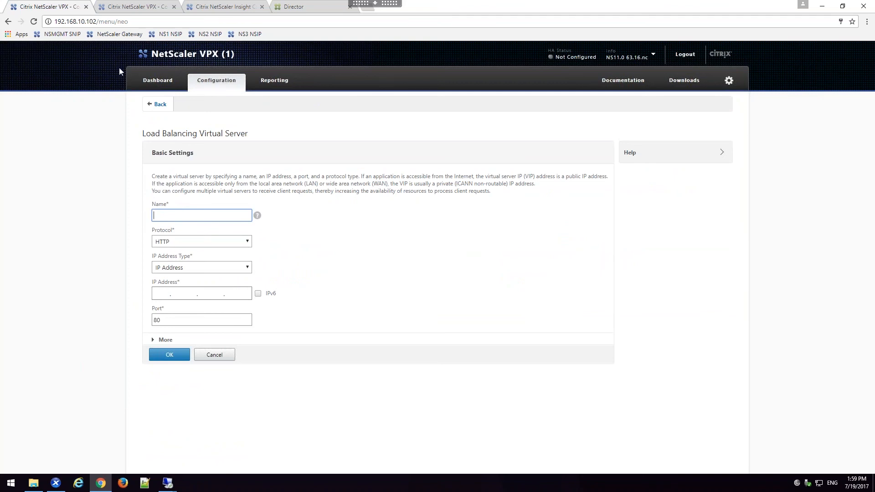
click(86, 7)
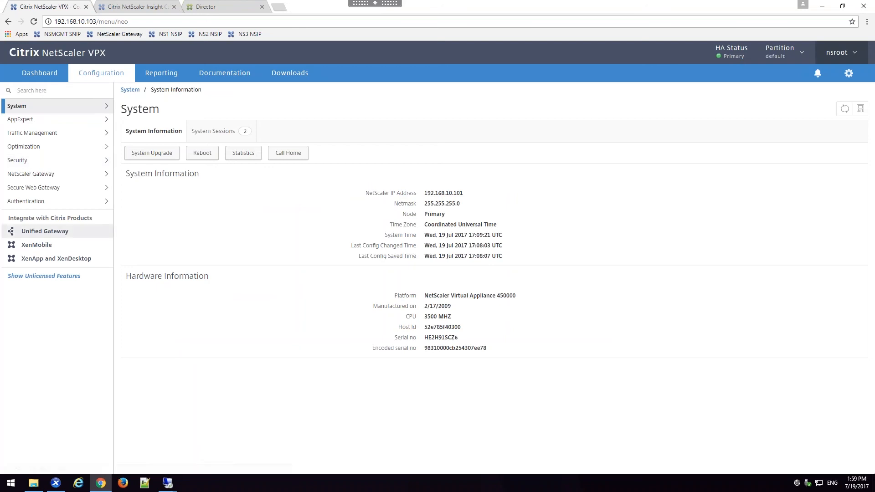
Step: Look over the Load Balancing and NetScaler Gateway sections in the 192.168.10.103 console
click(31, 133)
click(44, 149)
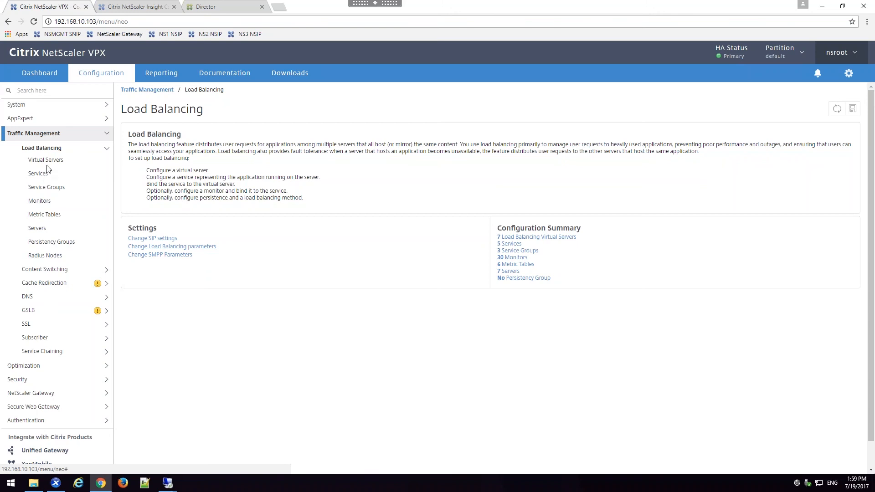
click(63, 136)
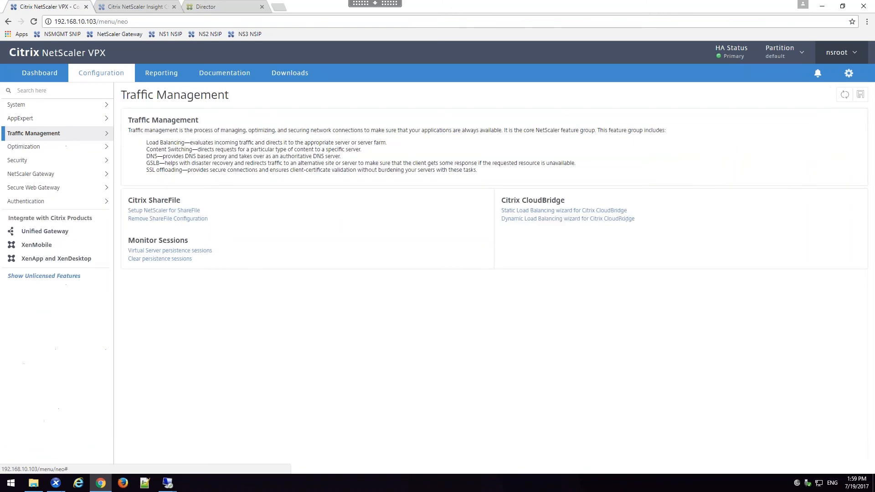
click(42, 178)
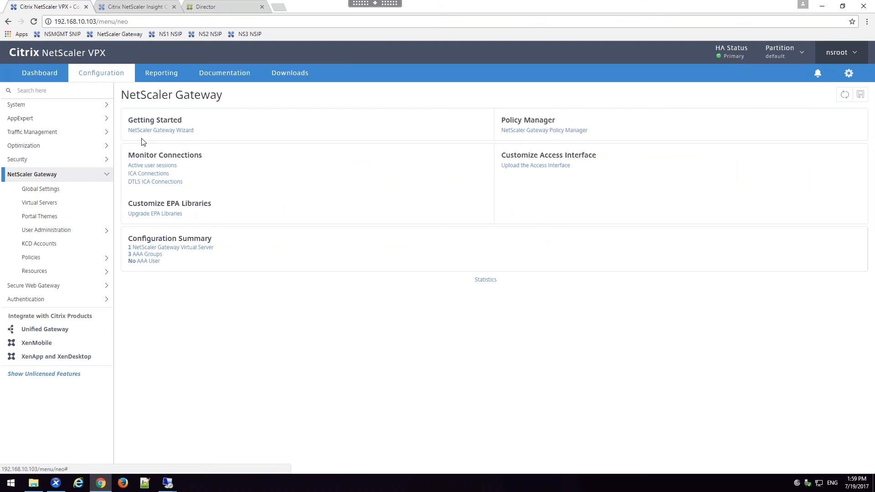
Step: Create a new Unified Gateway and define its virtual server with the name DEMO and IP address 172.21.10.151
click(38, 334)
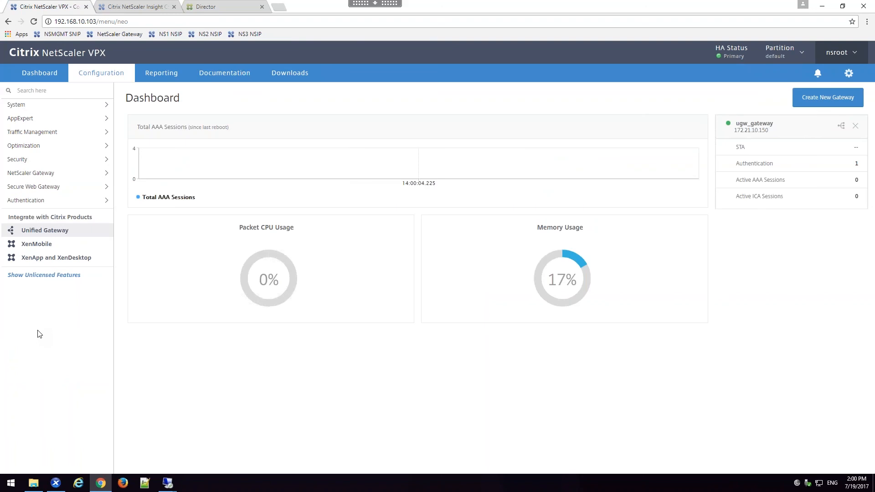
click(850, 101)
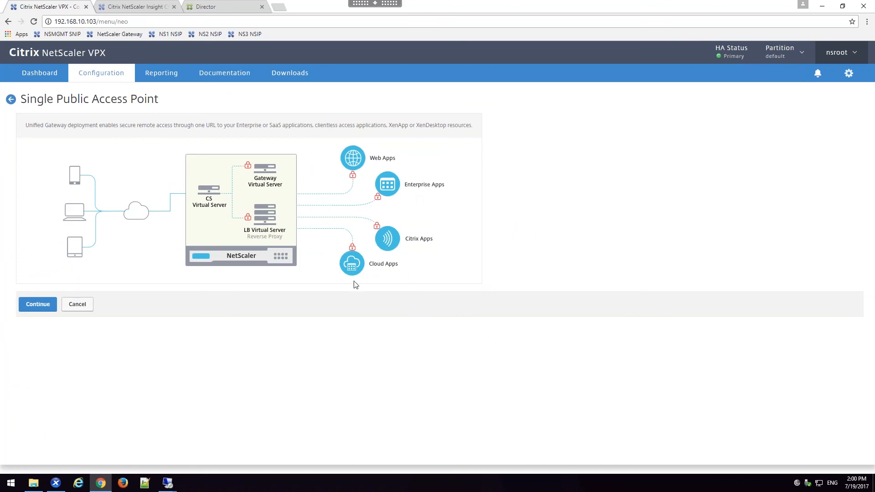
click(32, 307)
text(DEMO)
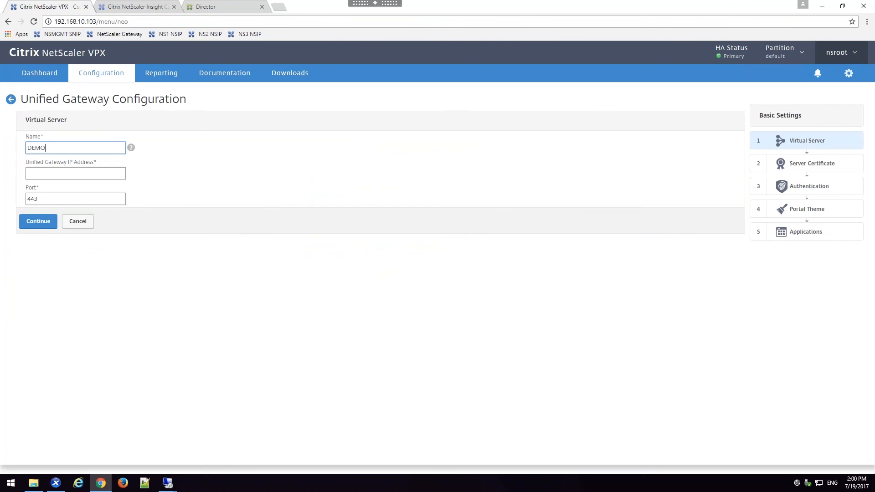
click(103, 171)
text(172)
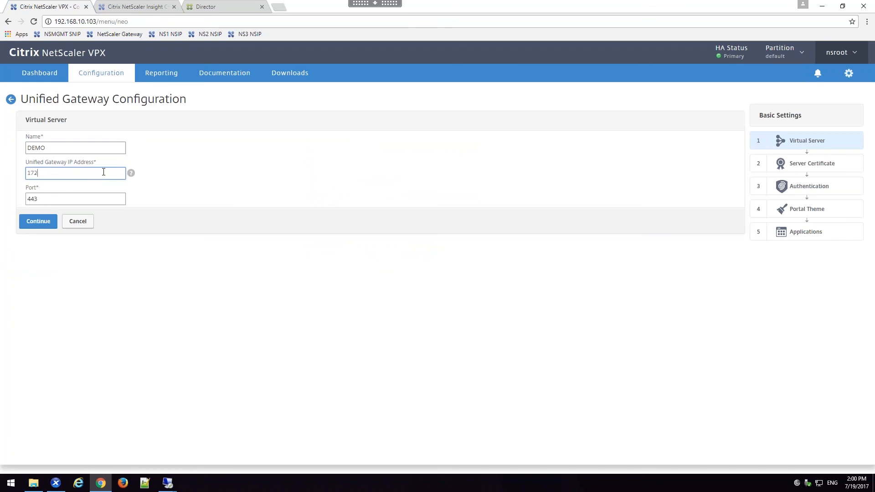
text(.21.10.151)
click(46, 224)
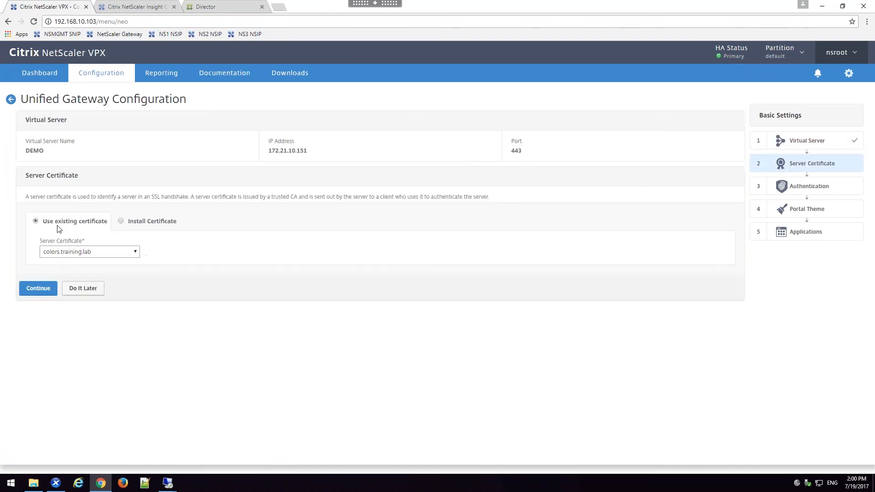
Step: Assign the existing server certificate wc-training-certkey to the DEMO gateway without uploading a chain certificate
click(67, 257)
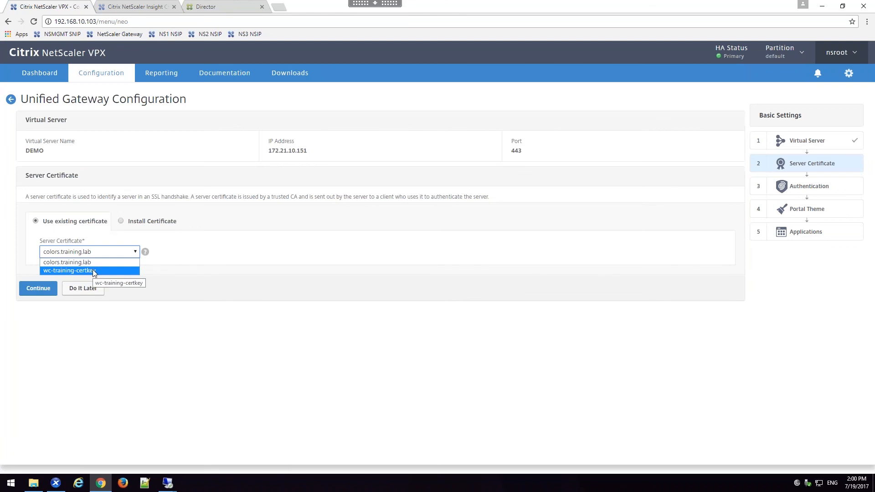
click(73, 271)
click(47, 288)
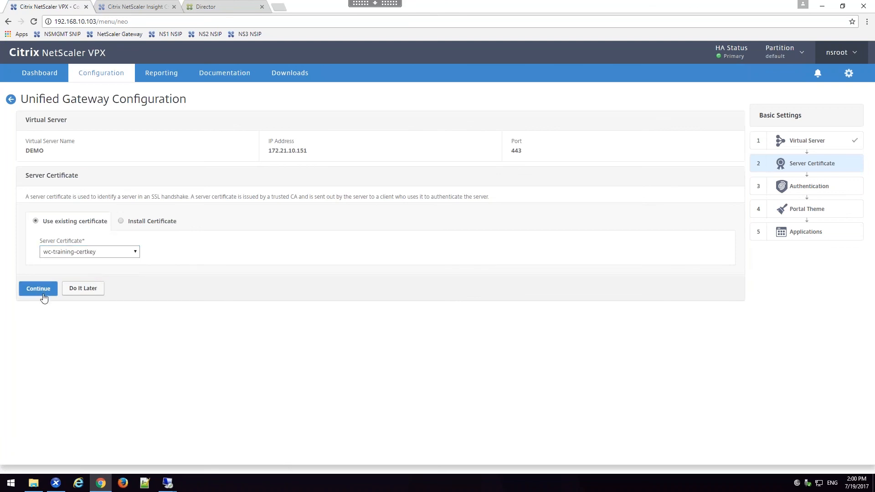
click(40, 259)
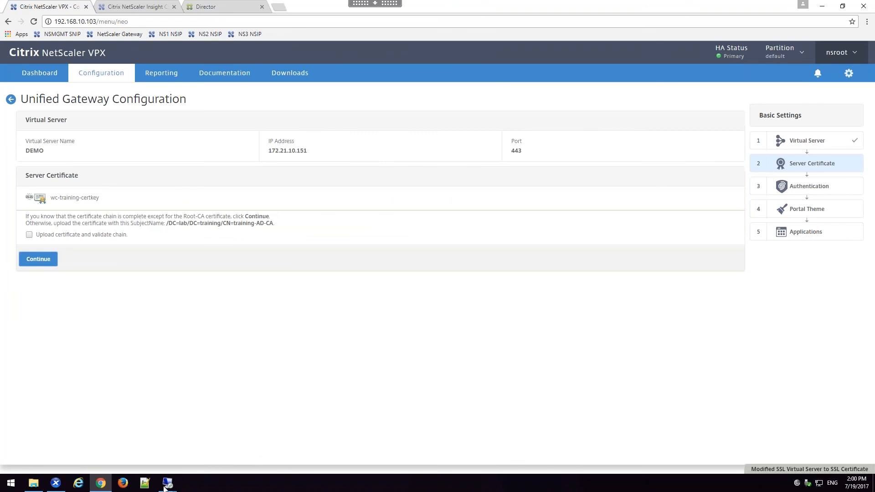
Step: Set the gateway's primary authentication to Active Directory/LDAP using the existing auth_ldap_policy, with no secondary method
mouse_move(163, 488)
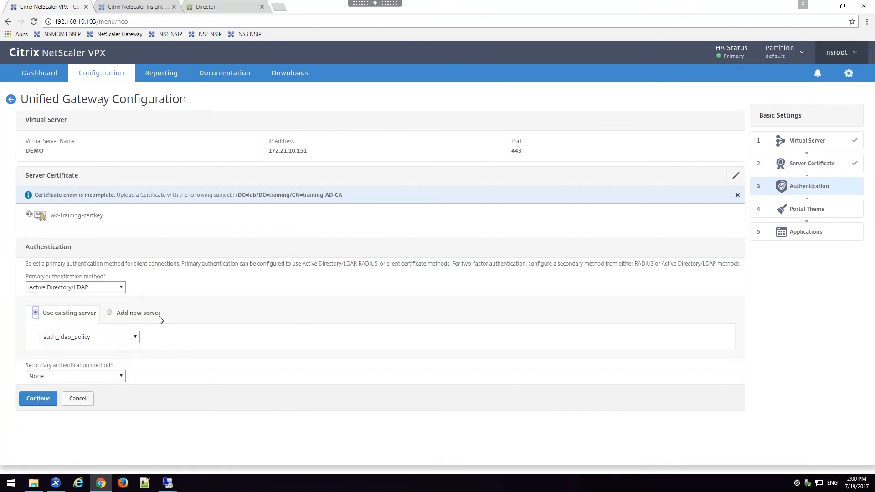
click(135, 337)
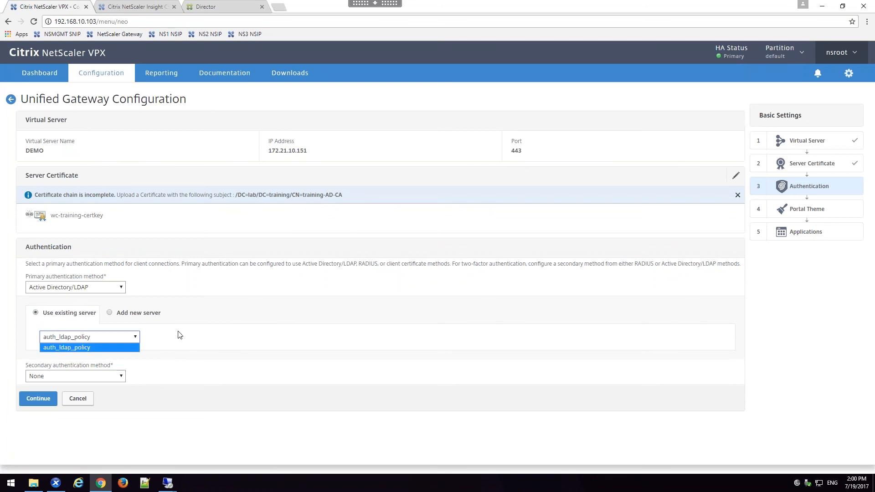
click(134, 337)
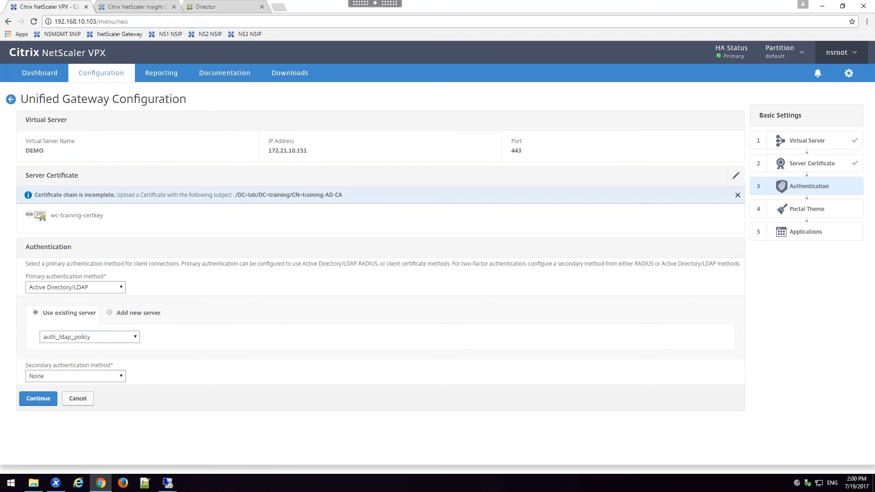
click(40, 400)
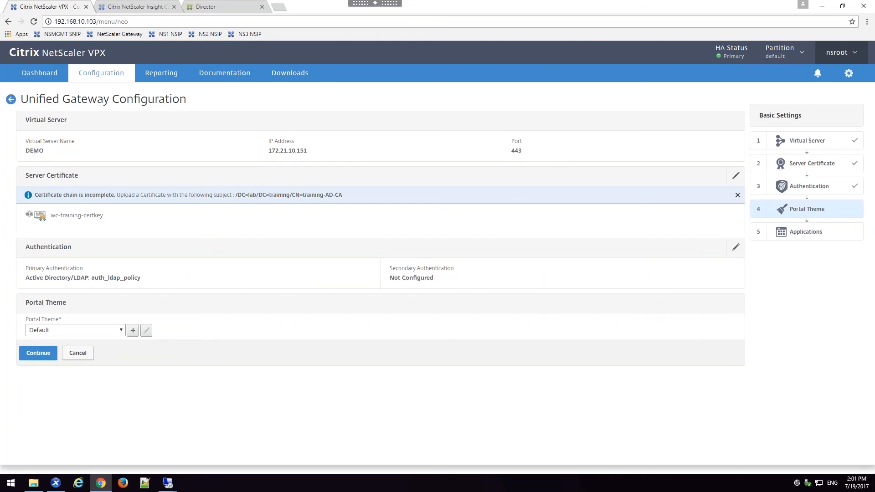
Step: Apply the Default portal theme to the DEMO gateway, skip adding applications, and return to the Unified Gateway dashboard
click(76, 330)
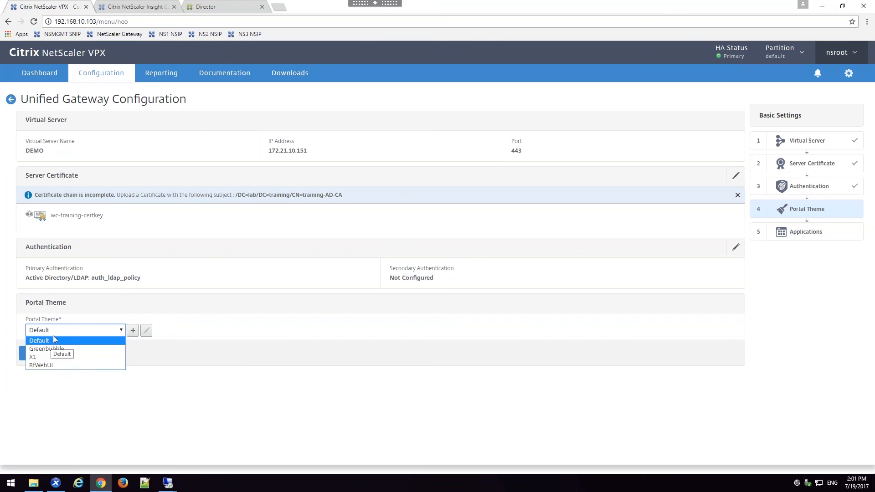
click(83, 312)
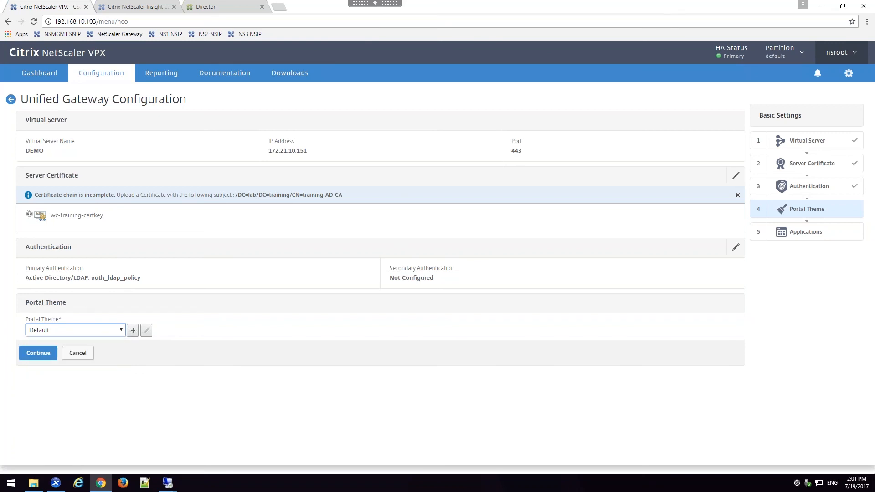
click(41, 354)
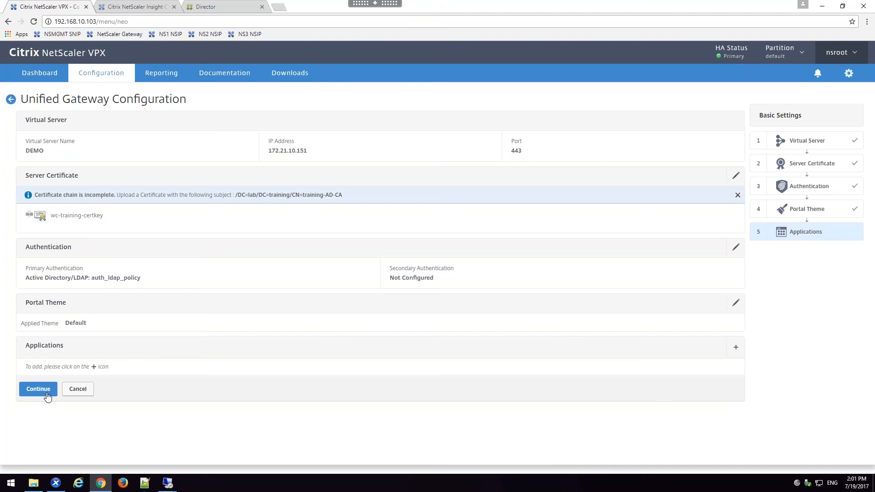
click(78, 390)
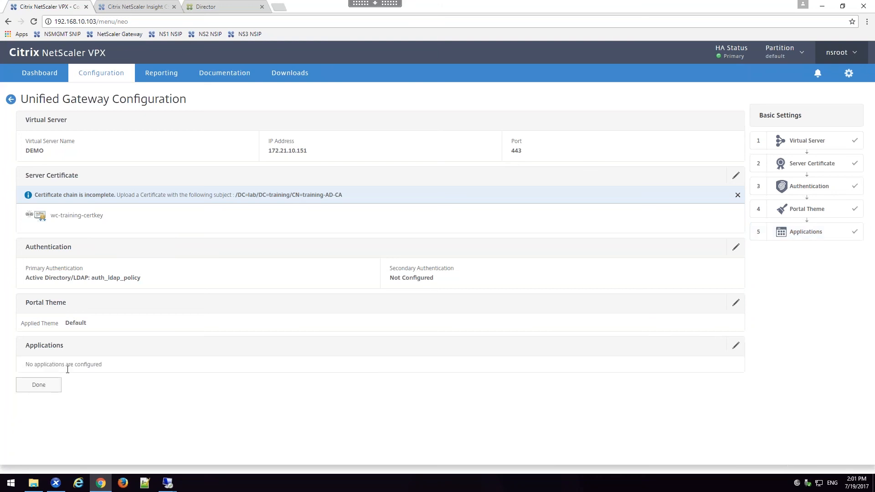
click(11, 100)
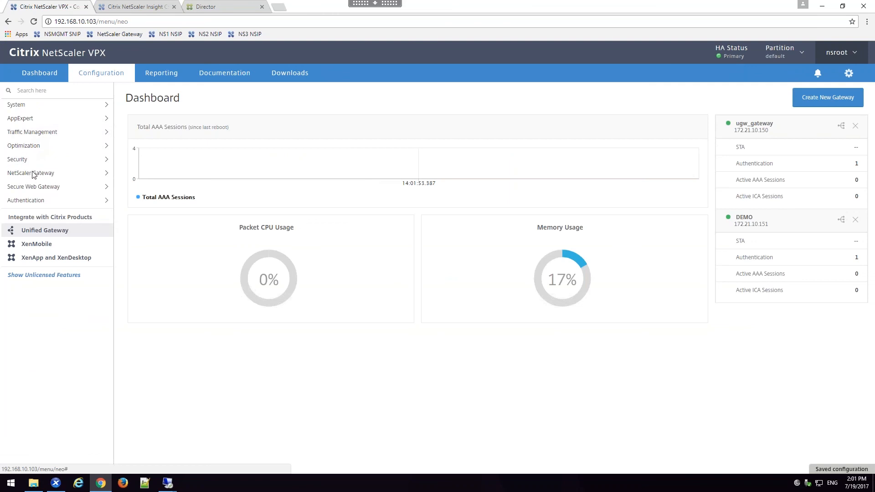
Step: Check the lists of content switching virtual servers and NetScaler Gateway virtual servers for the DEMO gateway's entries
click(55, 133)
click(52, 161)
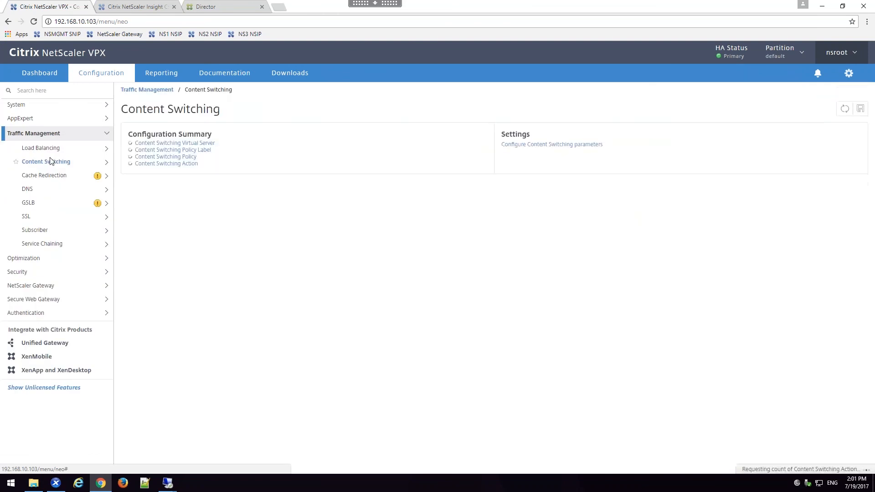
click(53, 174)
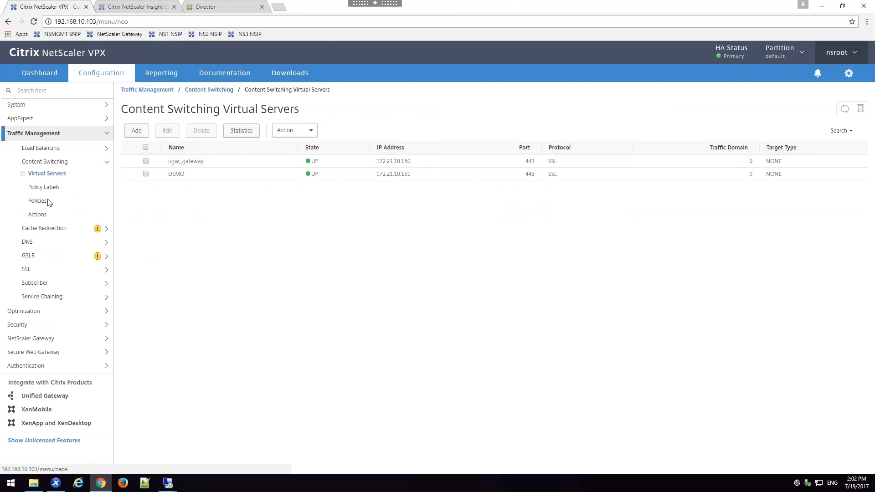
click(32, 339)
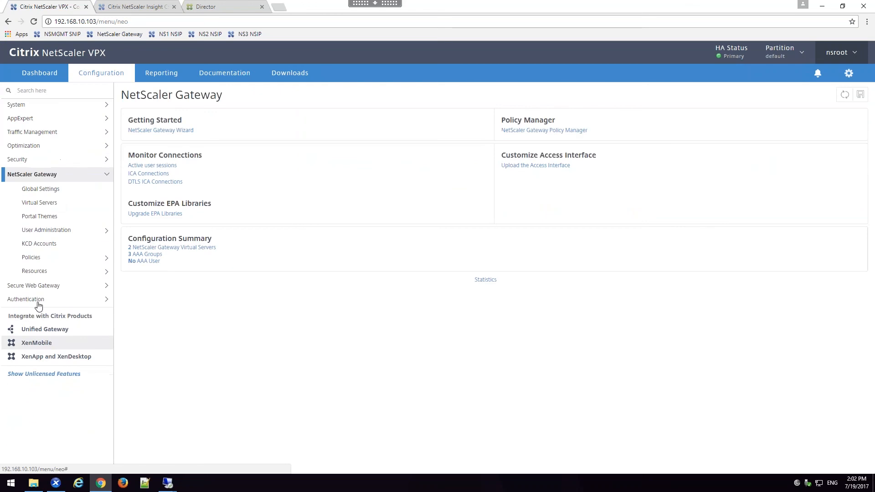
click(40, 202)
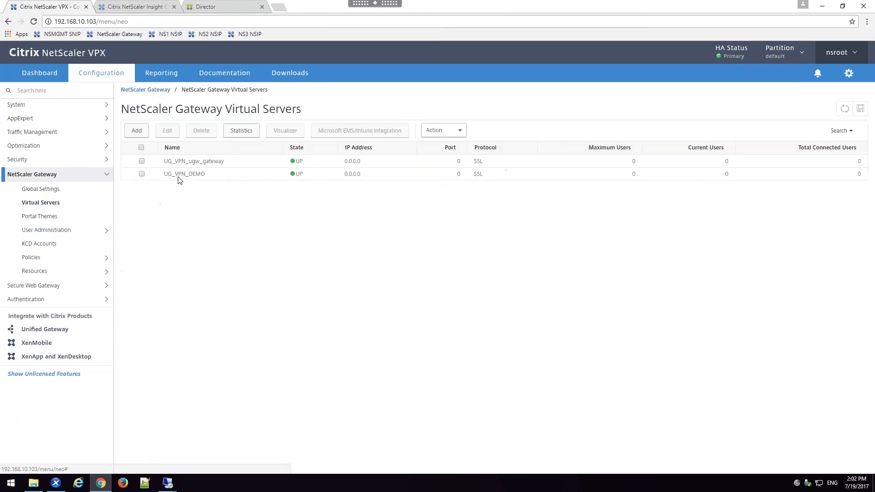
Step: Open the UG_VPN_ugw_gateway virtual server and examine its settings down to the portal theme, published applications and policies
double_click(199, 165)
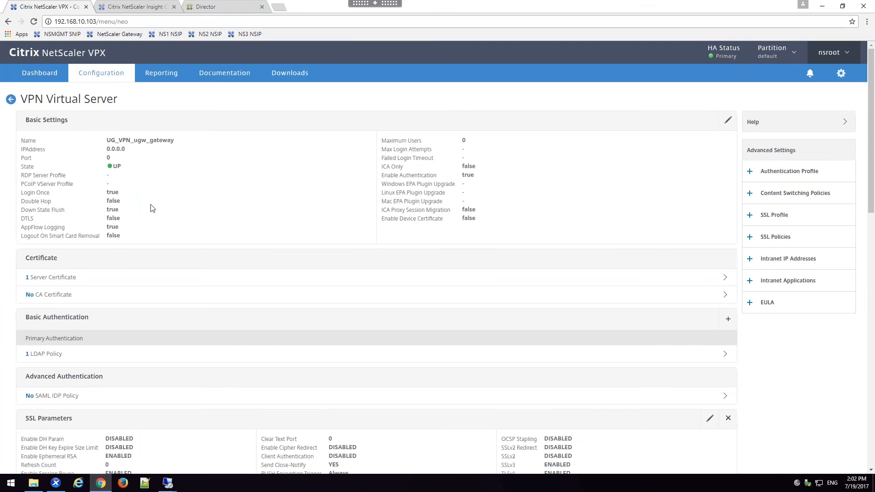
scroll(155, 207, down, 4)
scroll(162, 287, down, 9)
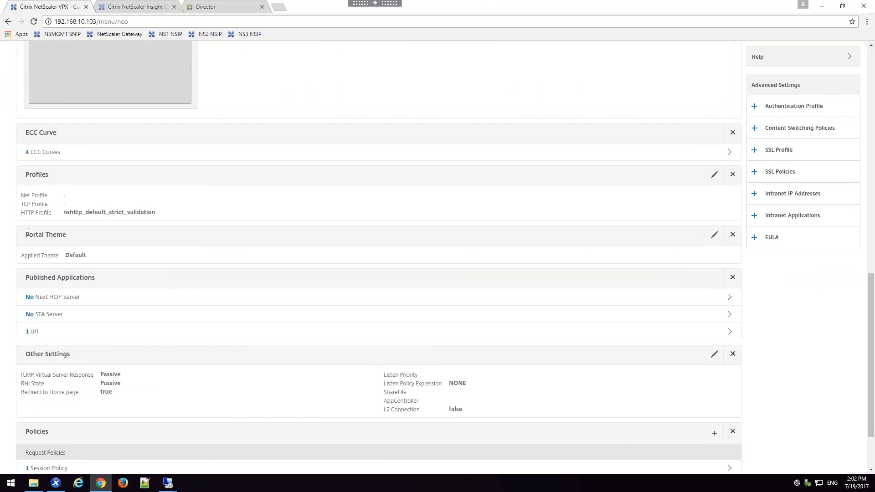
Step: Examine the remaining portal theme, other settings and policies of UG_VPN_ugw_gateway, and return to the gateway virtual server list
drag(26, 234, 67, 235)
scroll(67, 235, down, 2)
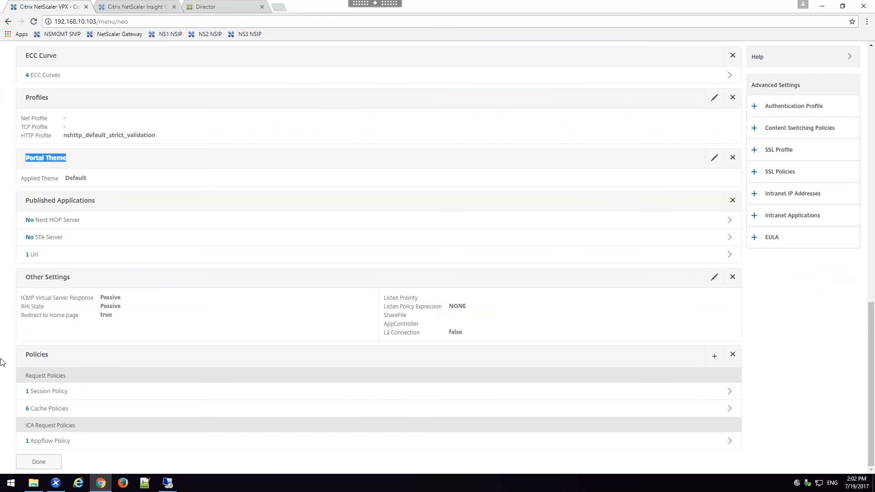
click(33, 465)
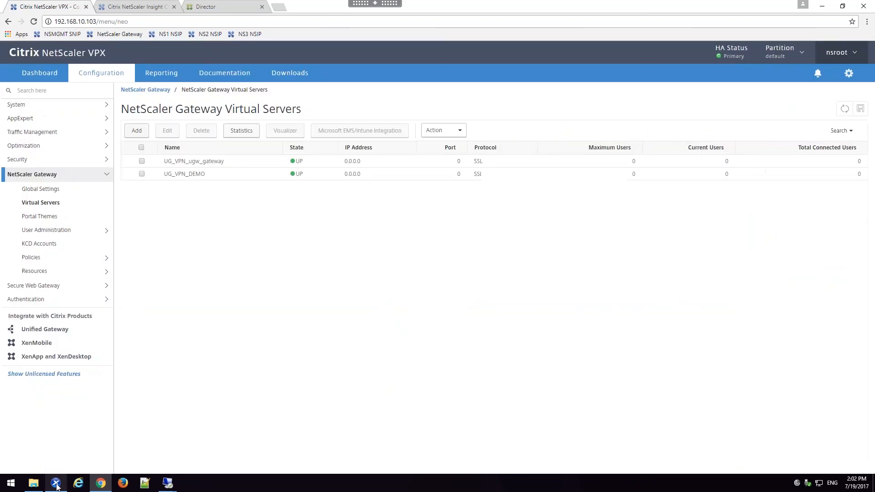
Step: Switch to the ExternalClient remote desktop session and log on to the NetScaler Gateway page as itadmin1 with the account password
click(165, 488)
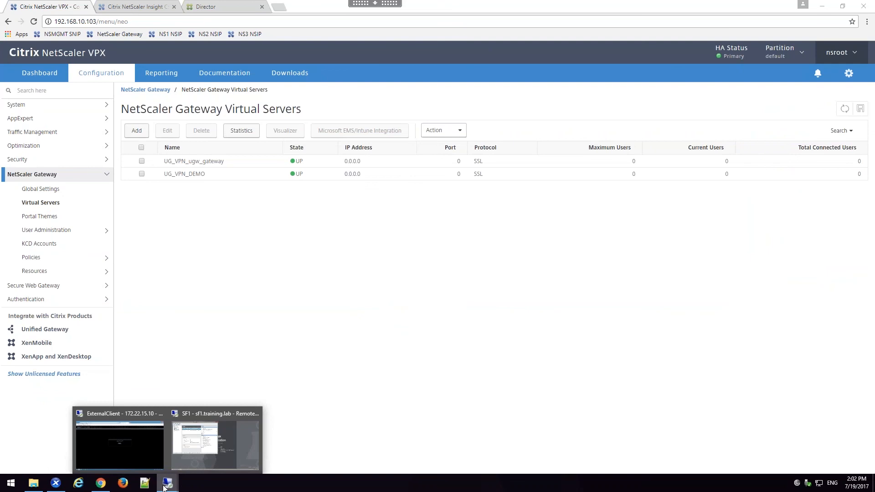
click(119, 444)
click(424, 223)
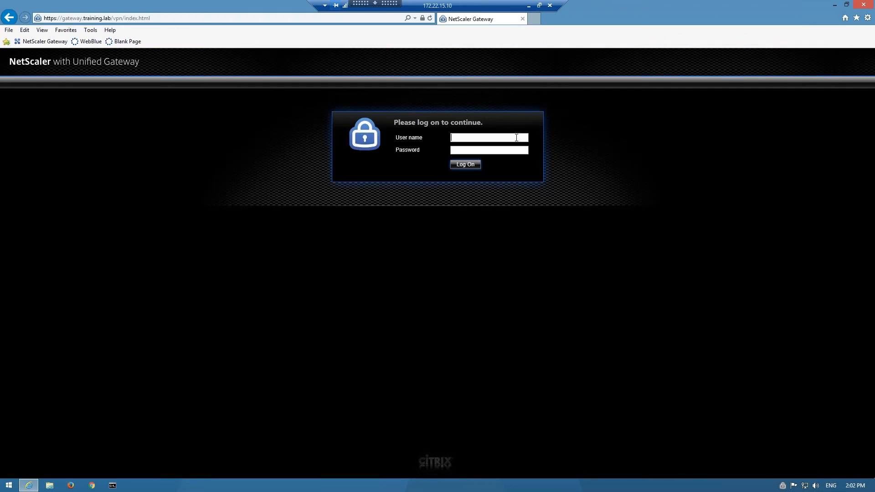
text(itadmin1•••••••)
key(Return)
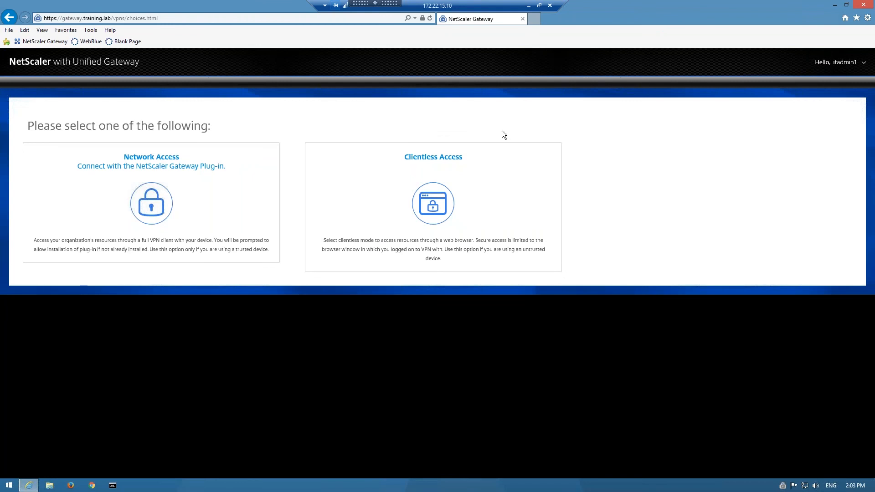
Step: Connect with Network Access and test the tunnel by loading 192.168.30.51 in a new browser tab, closing that tab when done
click(271, 171)
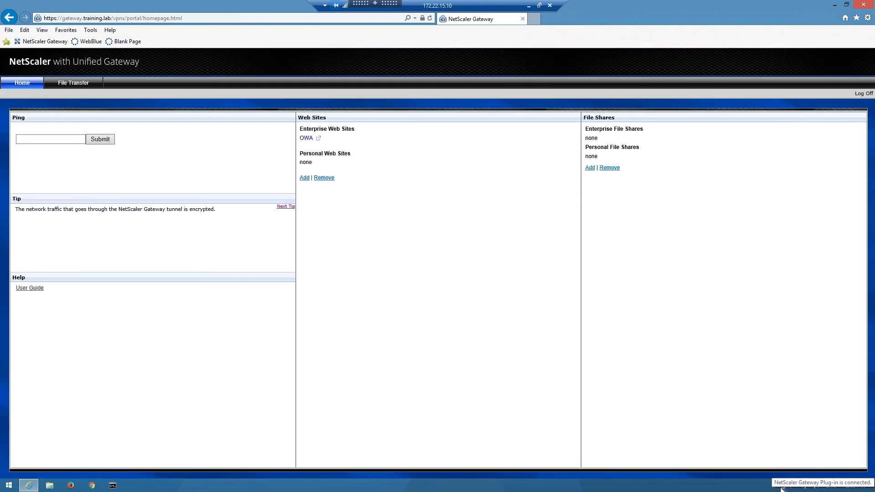
click(537, 20)
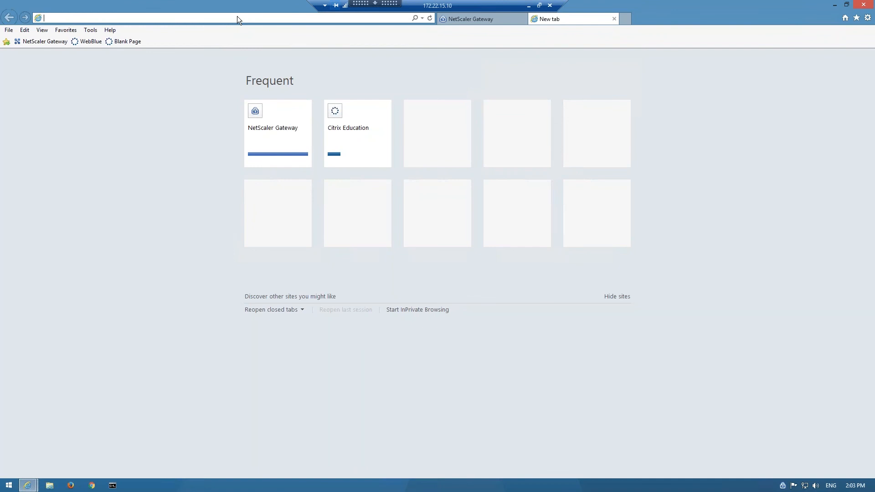
text(192.168)
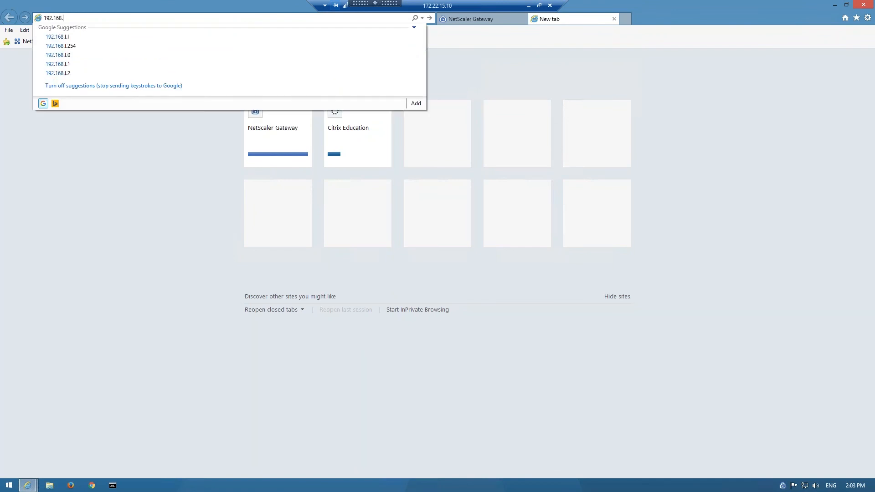
text(.30.51)
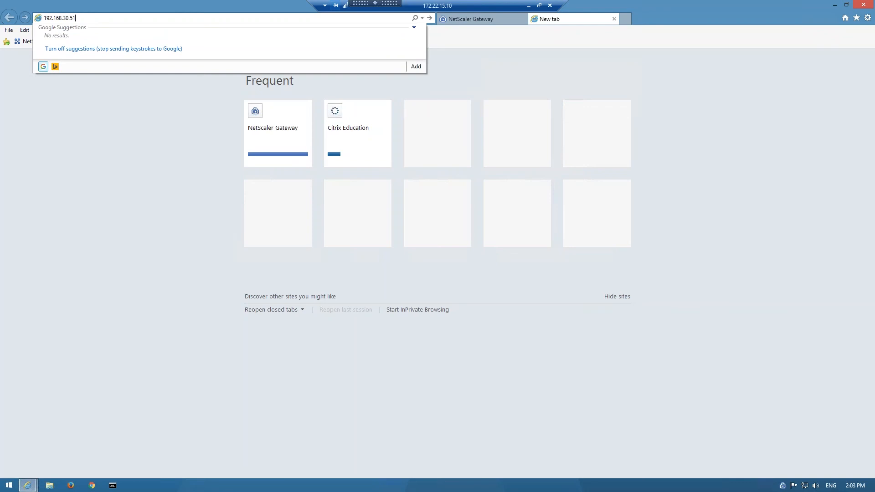
key(Return)
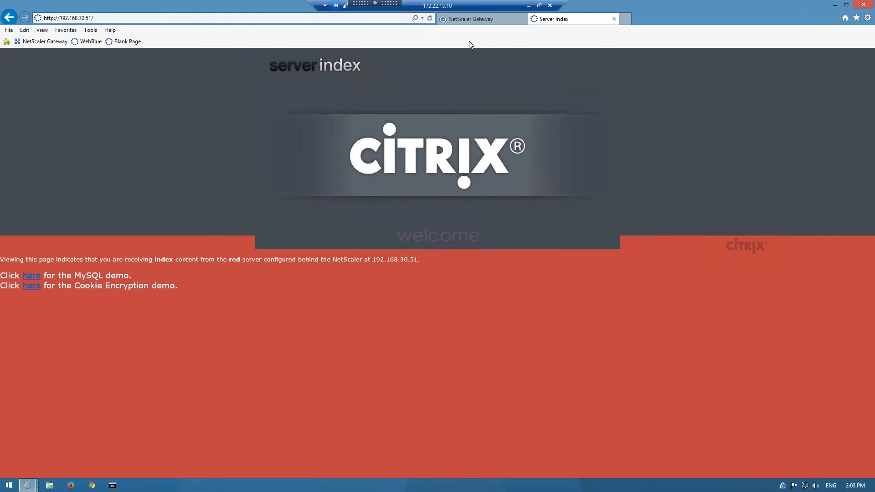
click(616, 19)
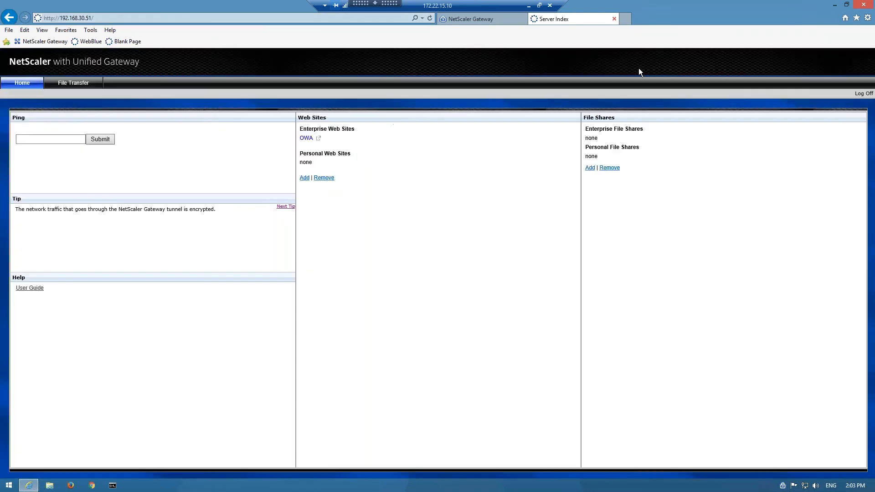
Step: Log off the NetScaler Gateway plug-in without running the cleanup, close the client's browser and return to the NetScaler VPX configuration
right_click(783, 486)
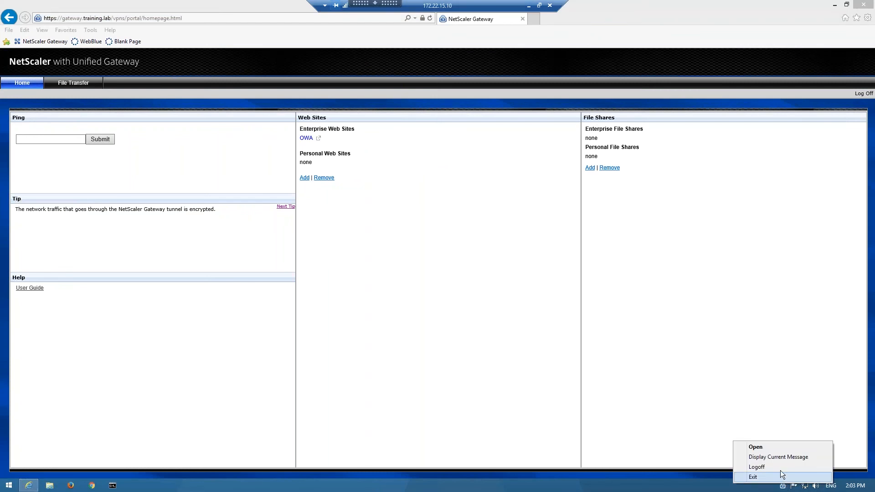
click(778, 466)
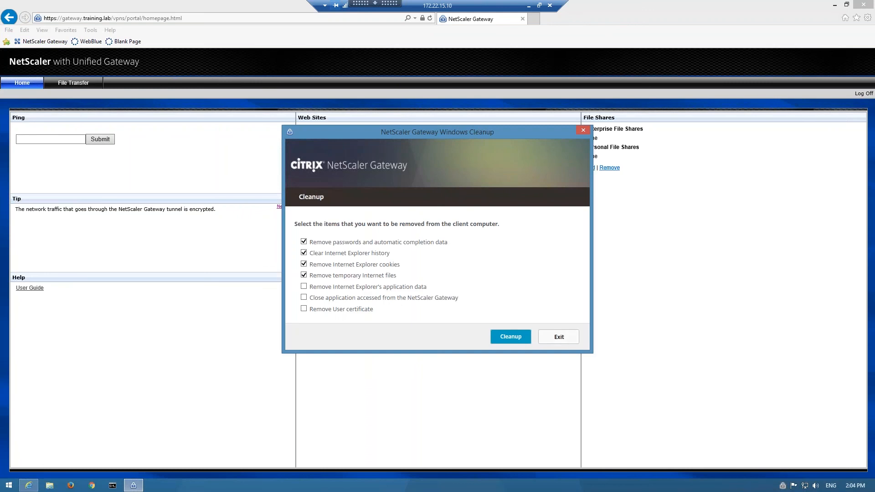
click(558, 337)
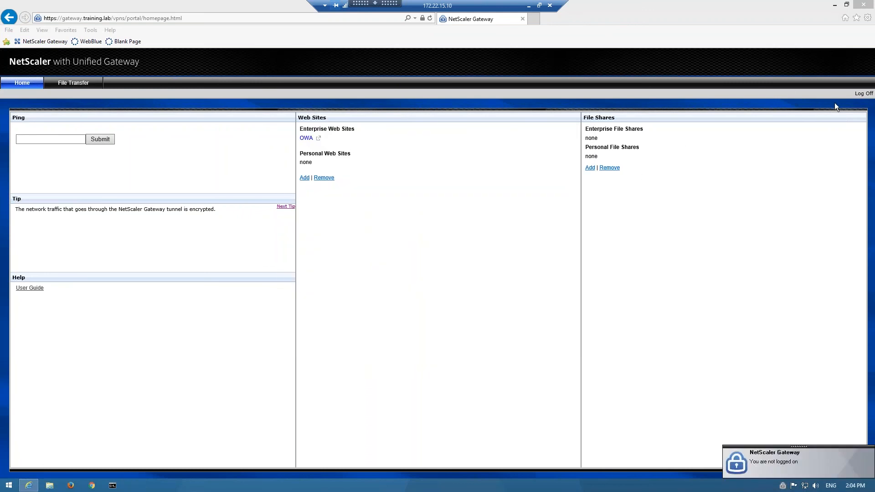
click(862, 7)
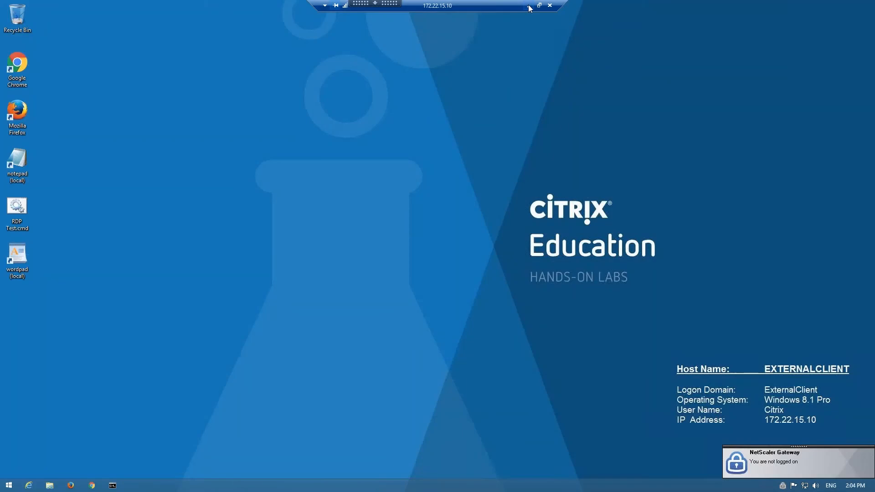
click(528, 6)
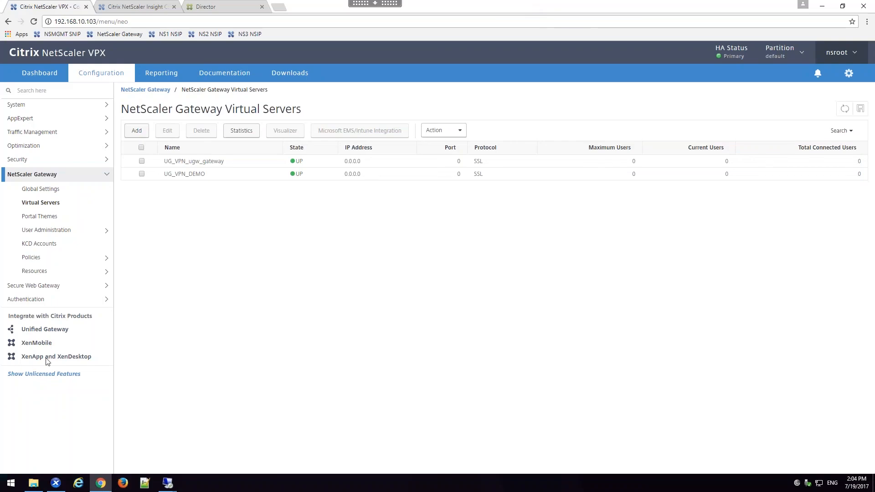
Step: Check the list of NetScaler Gateway bookmarks and open the ITAdmins AAA group
click(36, 273)
click(50, 297)
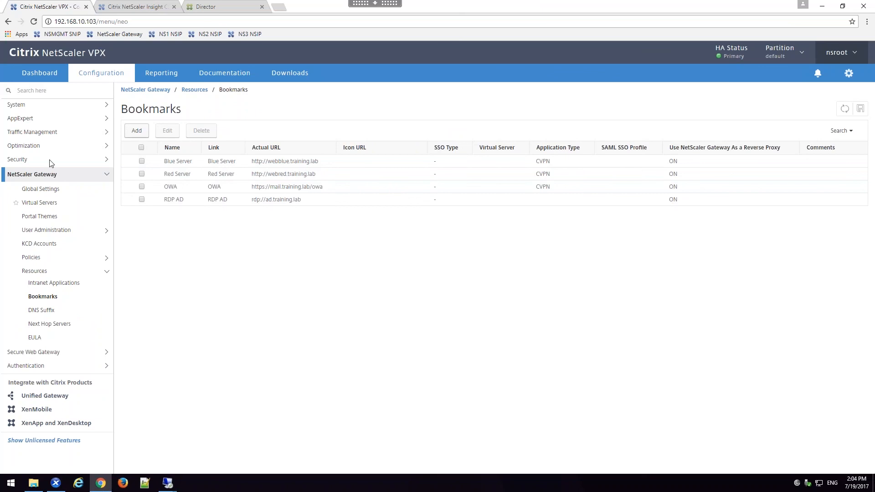
click(35, 235)
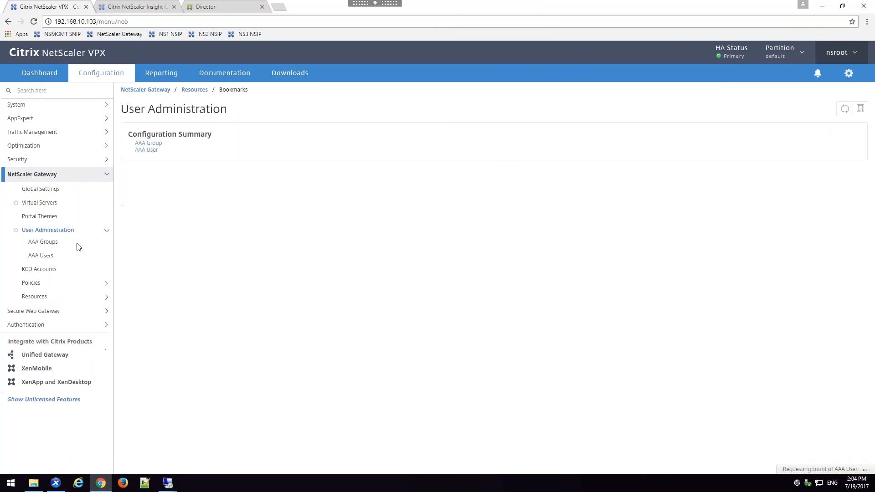
click(48, 243)
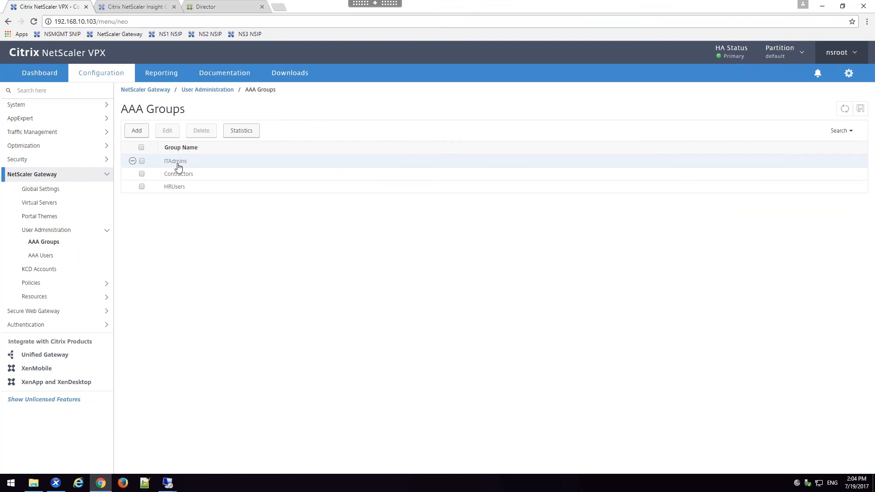
double_click(178, 164)
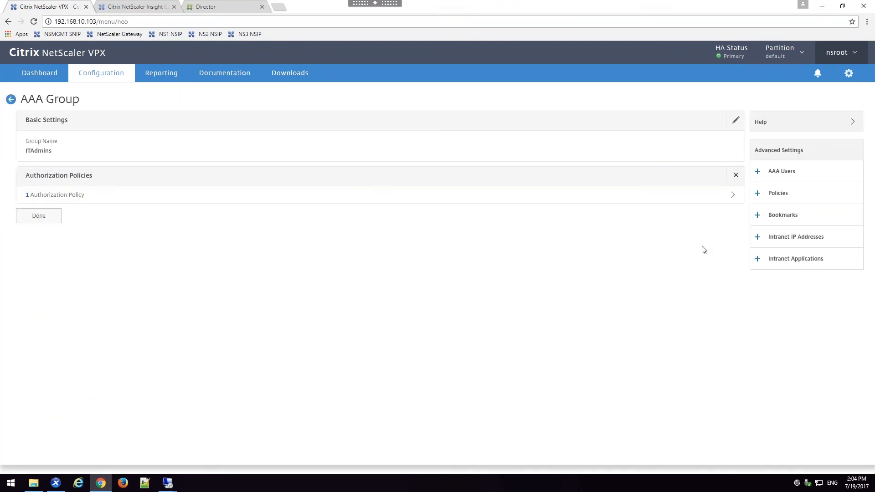
Step: Bind the Blue Server bookmark to the ITAdmins group and finish editing the group
click(809, 216)
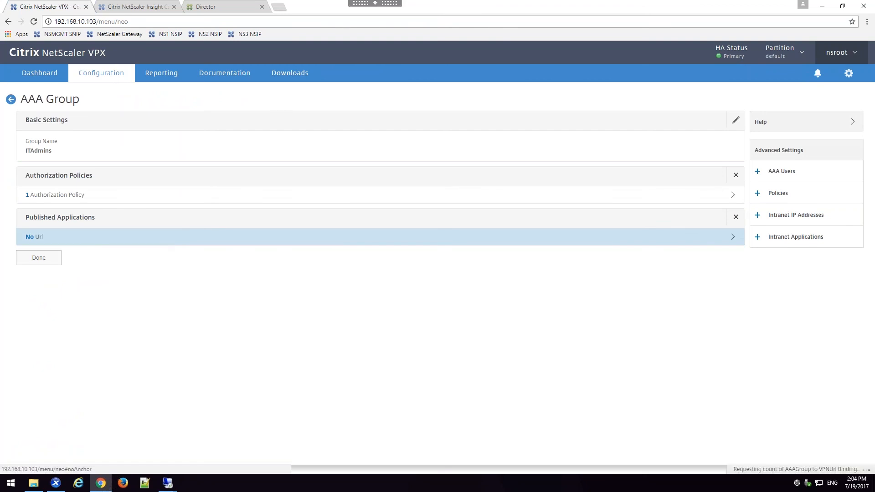
click(192, 237)
click(264, 123)
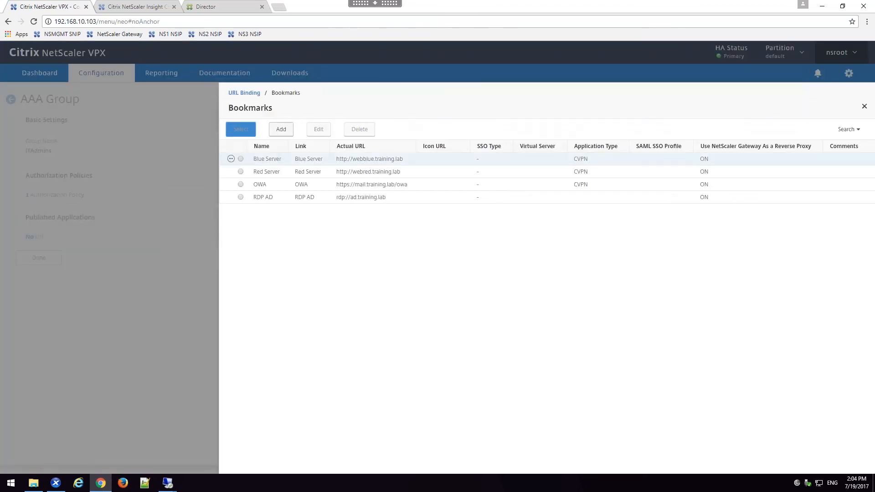
click(241, 160)
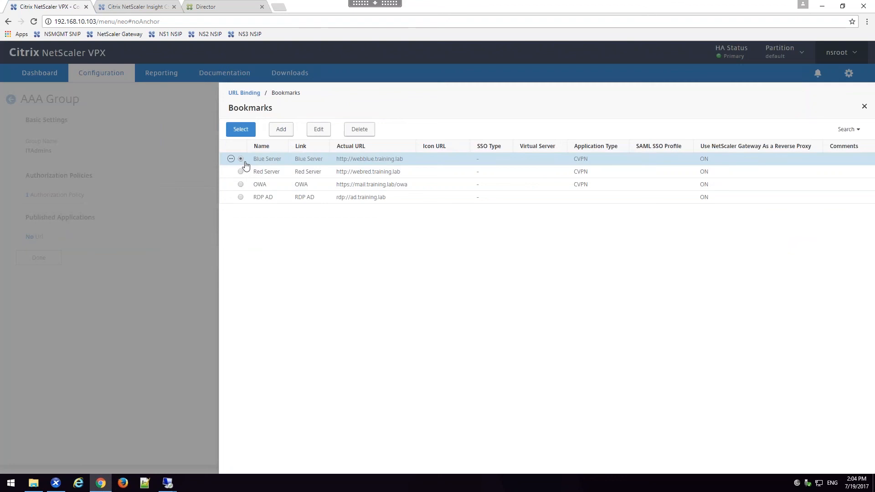
click(242, 132)
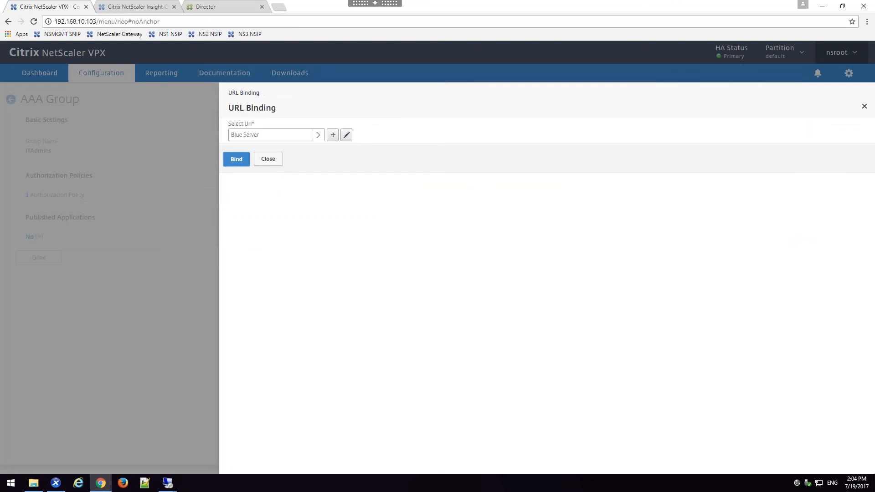
click(236, 159)
click(45, 259)
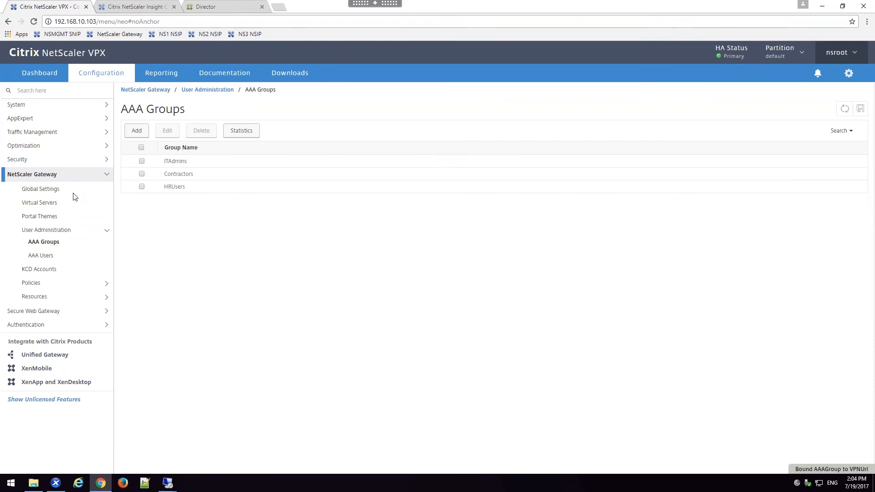
Step: Bind the Red Server bookmark as a published application URL to the UG_VPN_ugw_gateway virtual server
click(51, 205)
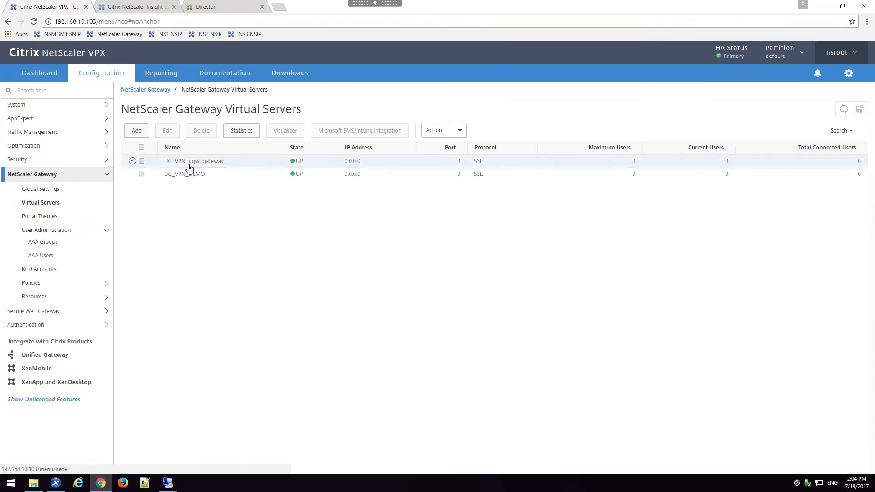
double_click(195, 162)
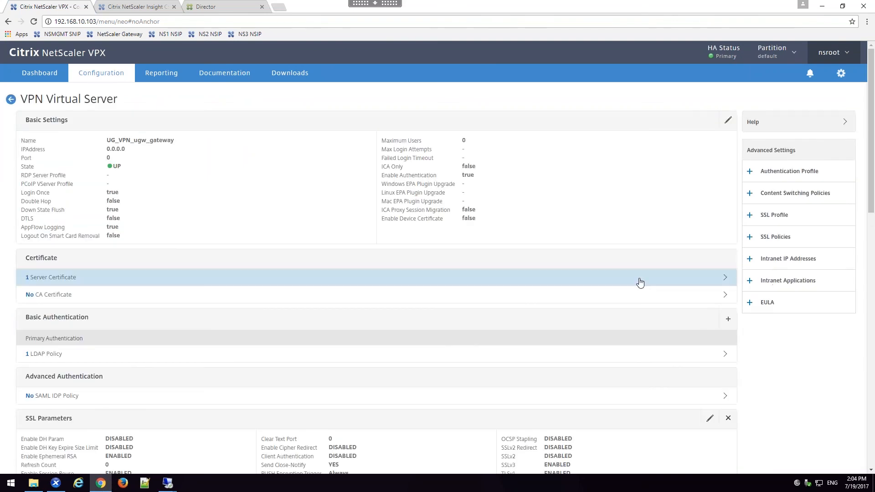
scroll(640, 283, down, 15)
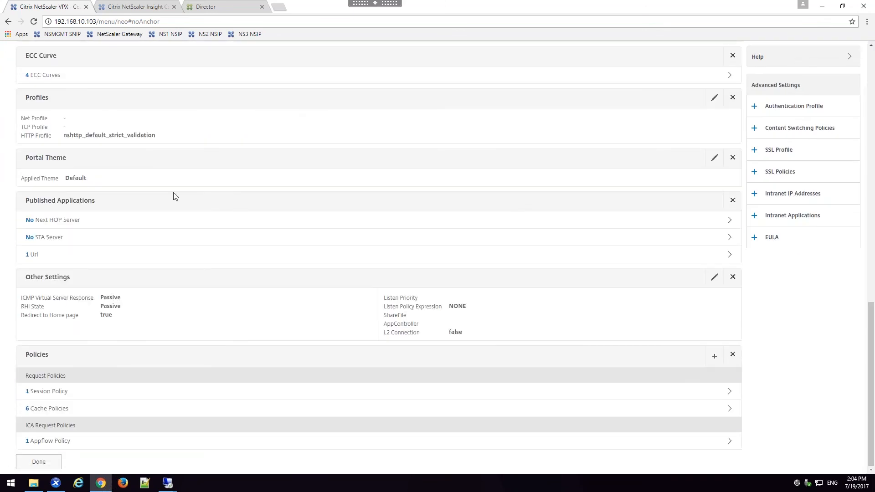
click(54, 256)
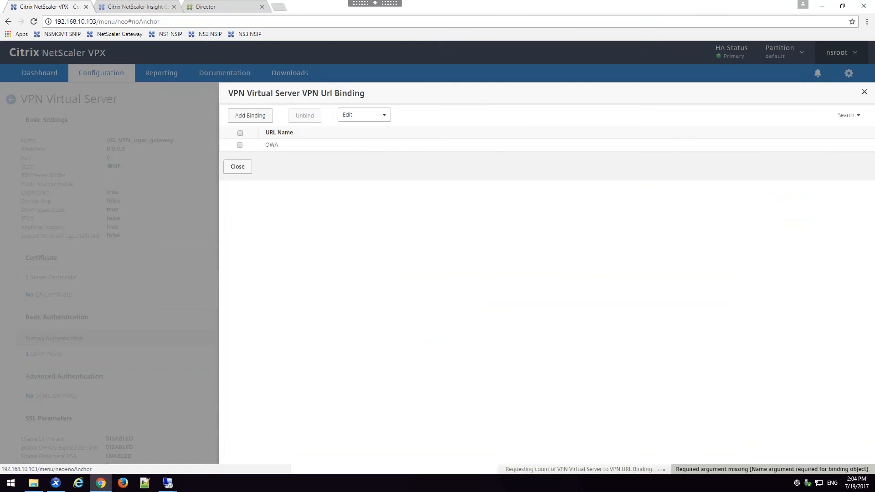
click(250, 117)
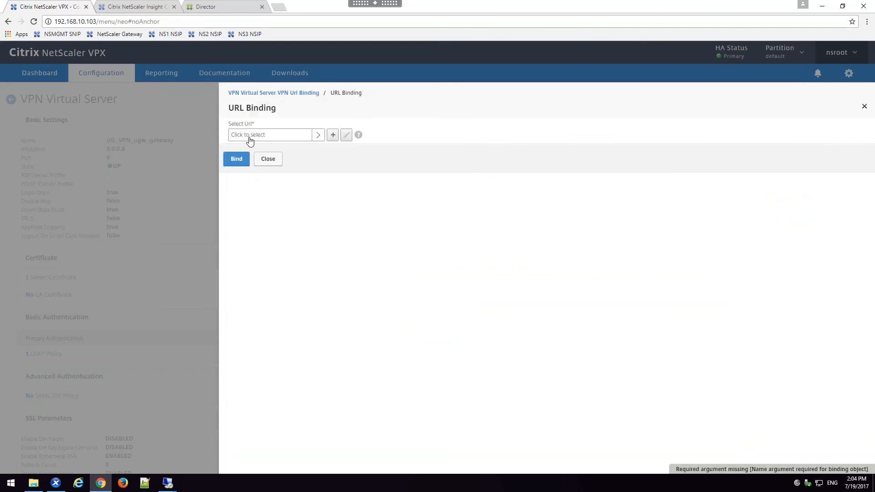
click(248, 137)
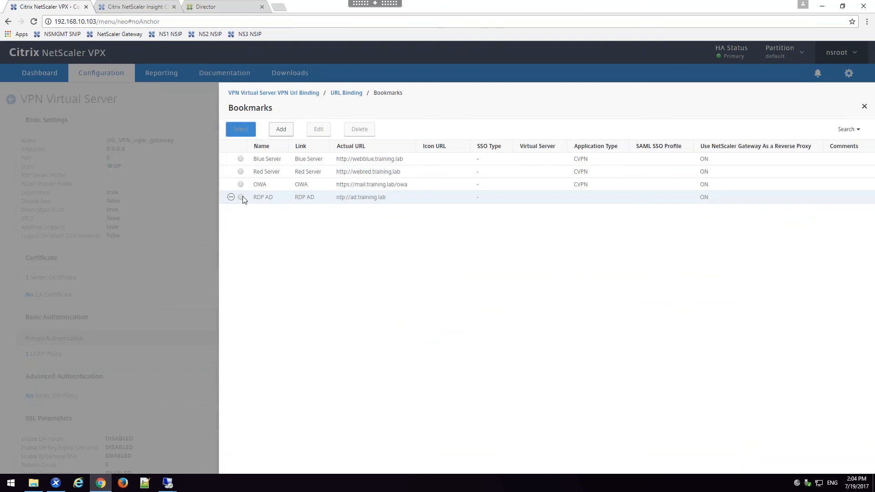
click(242, 176)
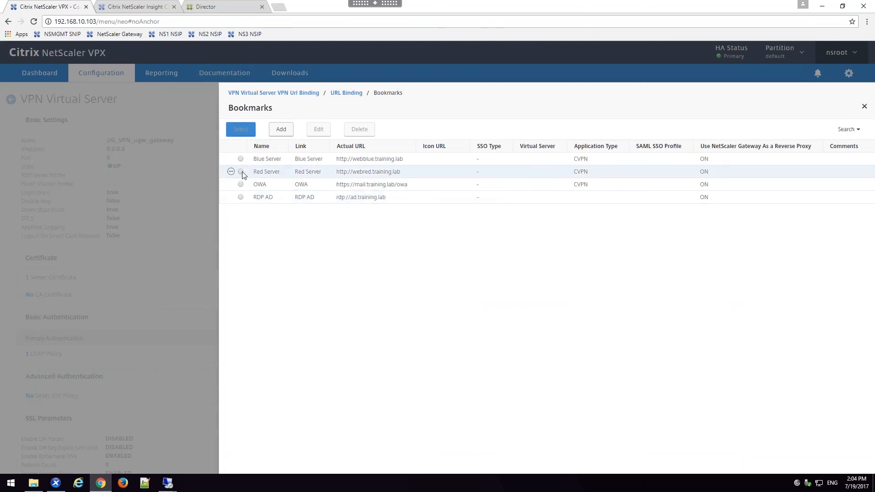
click(241, 129)
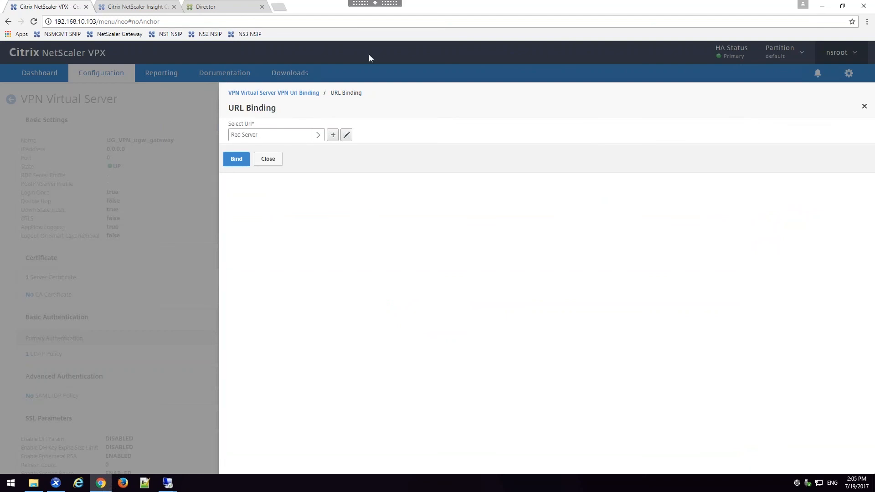
click(228, 155)
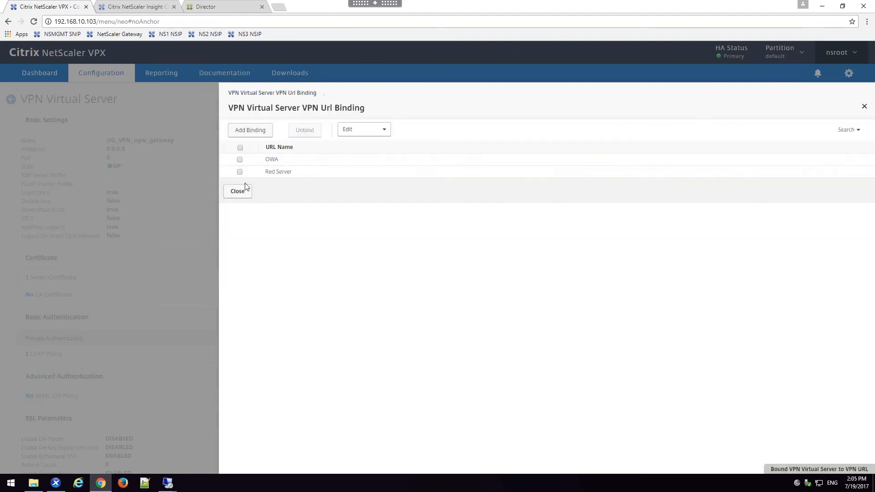
Step: Unbind the OWA URL from the UG_VPN_ugw_gateway virtual server and finish editing the server
click(239, 160)
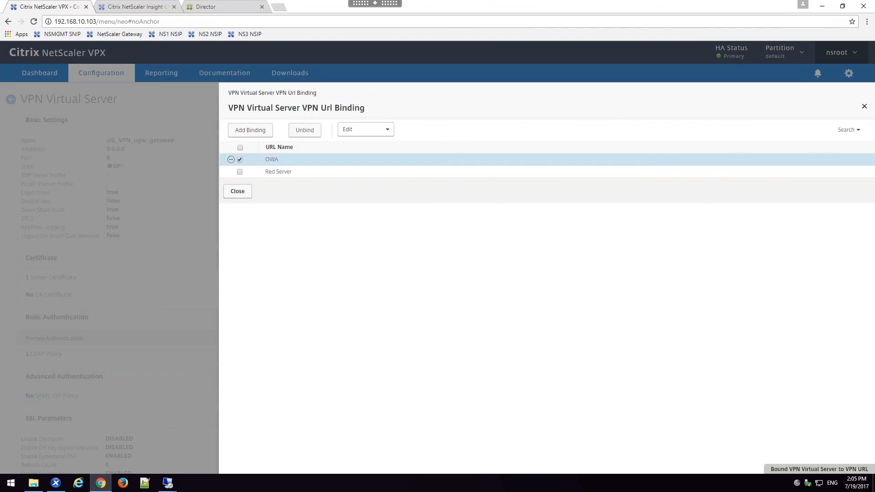
click(304, 133)
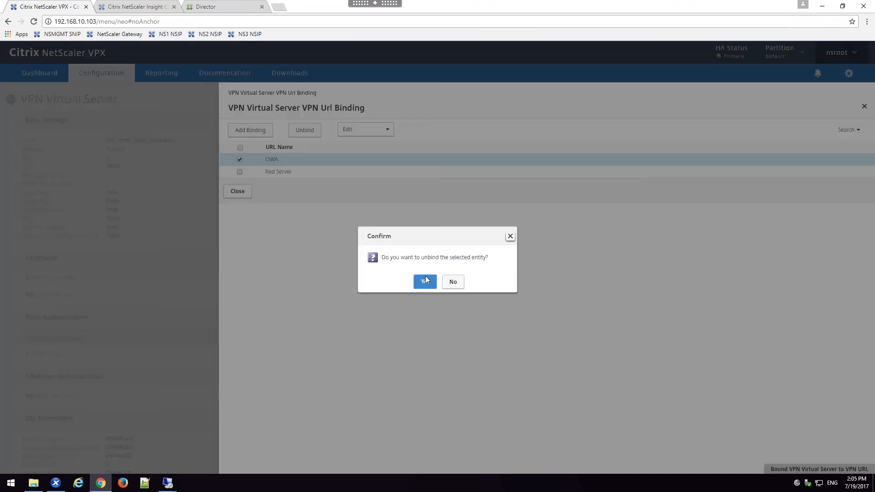
click(425, 283)
click(243, 183)
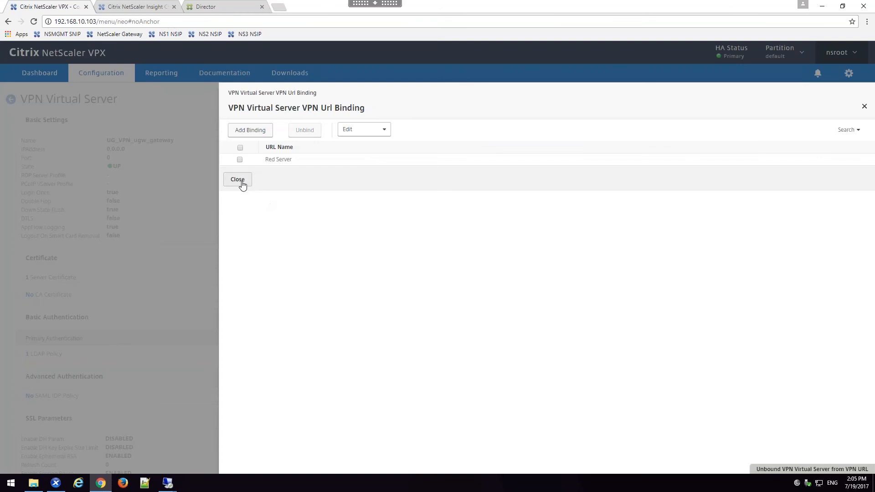
scroll(213, 350, down, 15)
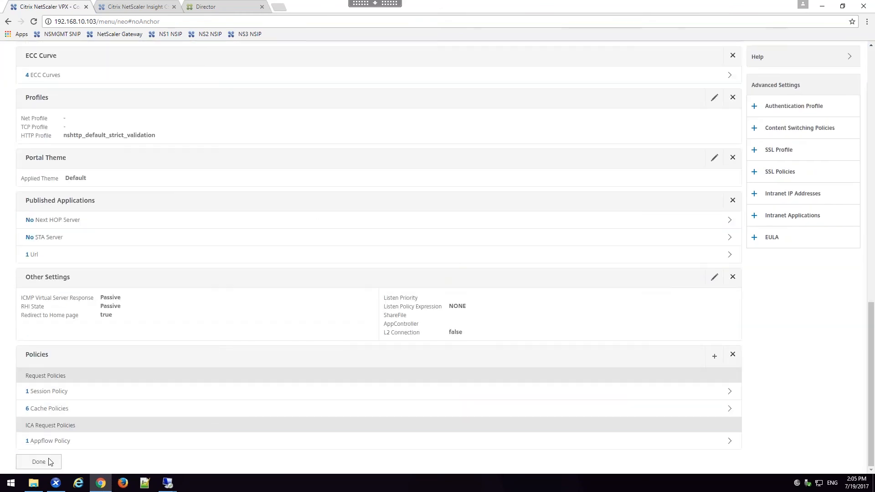
click(50, 461)
Step: Switch to the ExternalClient remote desktop and log on to NetScaler Gateway in Internet Explorer as itadmin1 with the account password
mouse_move(168, 483)
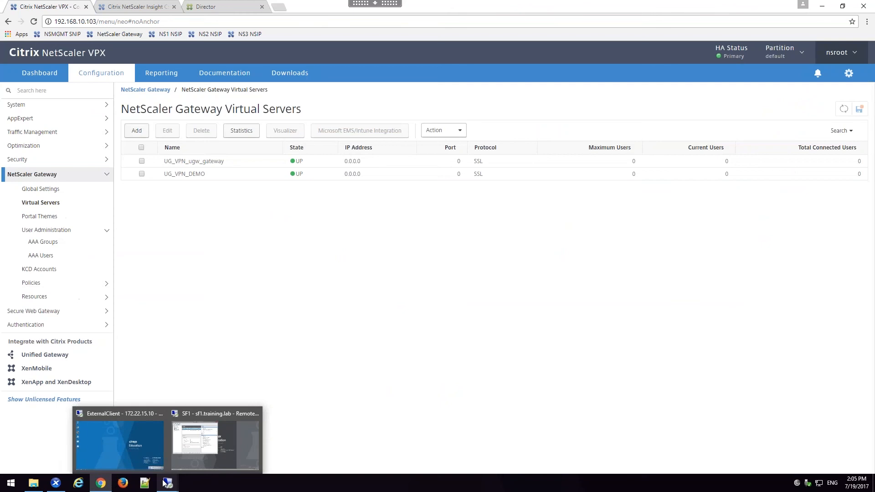
click(157, 441)
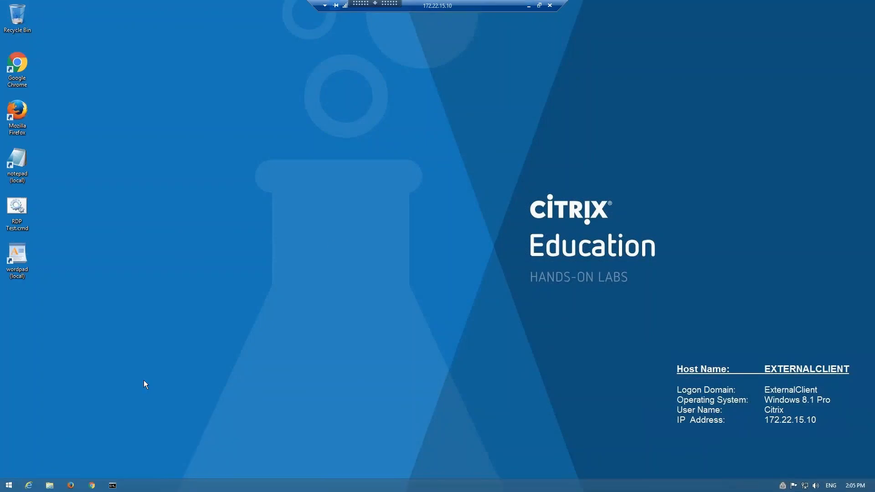
click(31, 486)
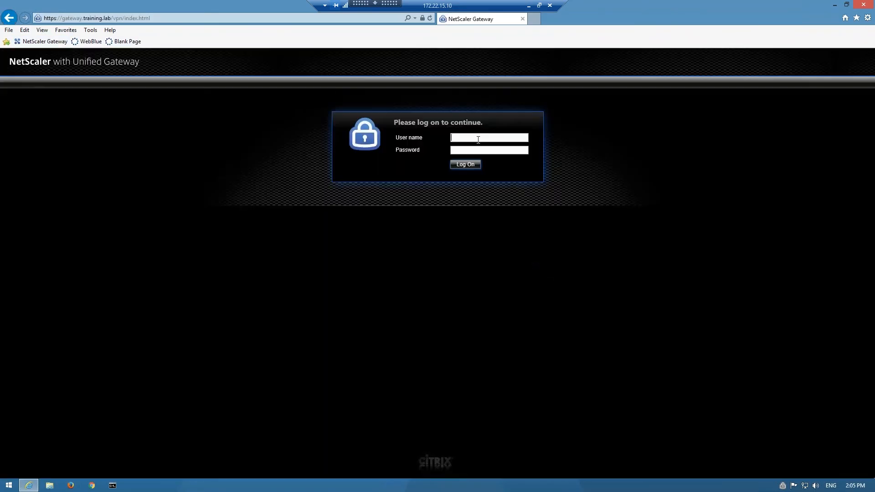
text(itadmin1)
key(Return)
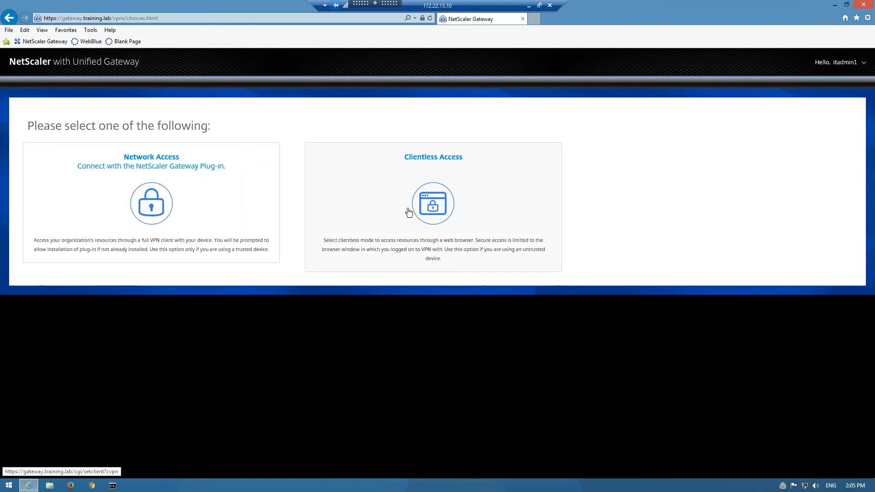
Step: Test the Red Server bookmark through Clientless Access, log off the gateway and return to the NetScaler VPX configuration
click(486, 269)
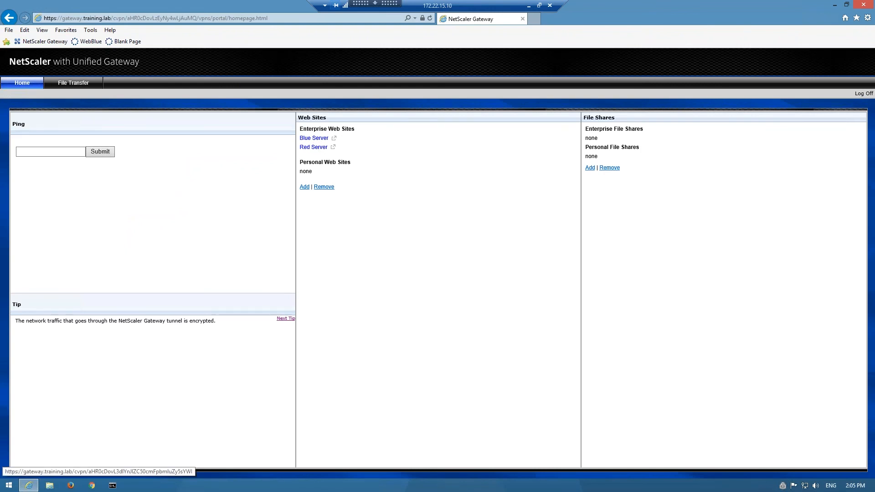
click(314, 147)
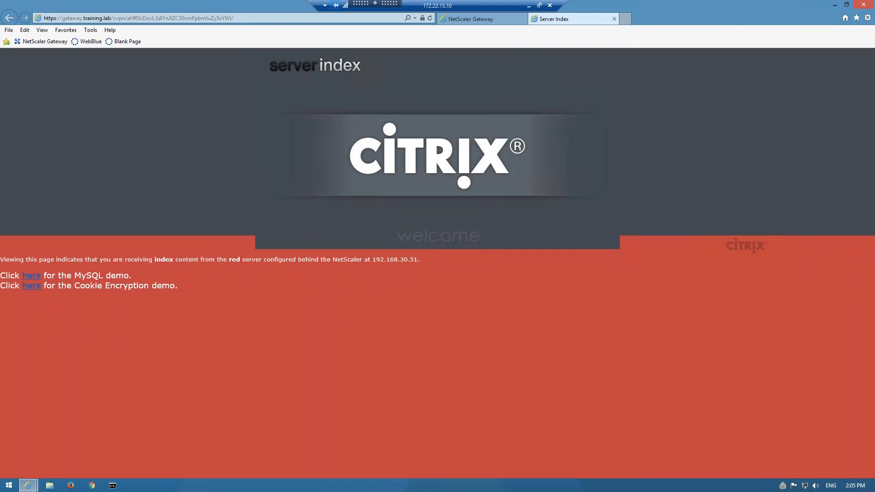
click(616, 17)
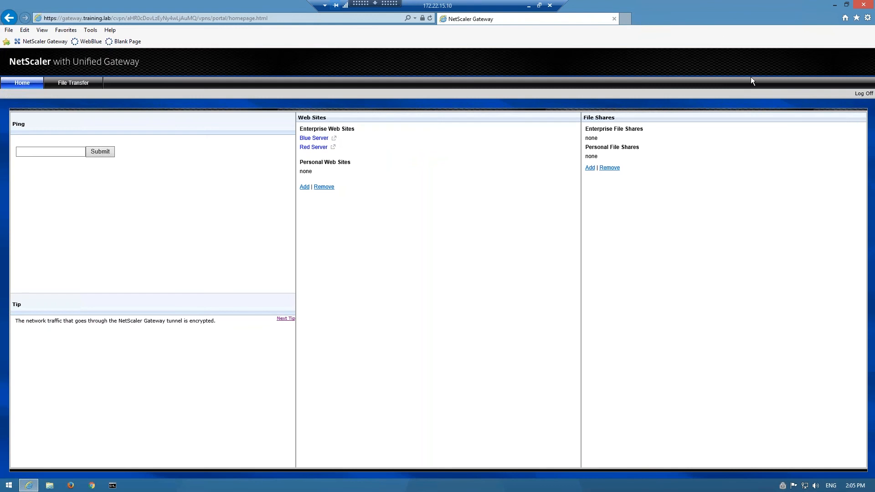
click(869, 94)
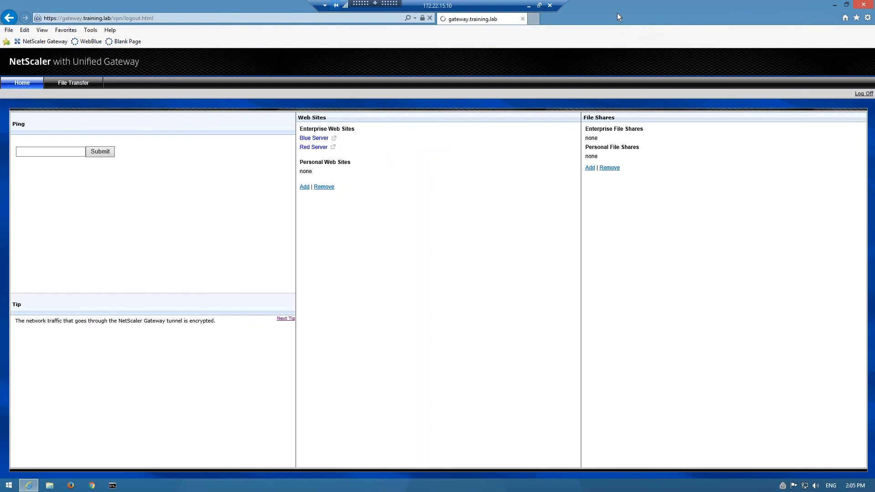
click(524, 19)
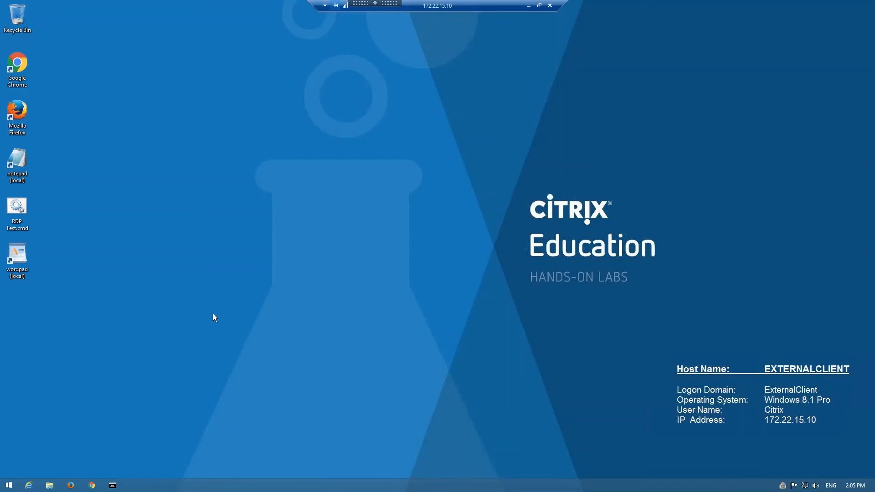
click(527, 5)
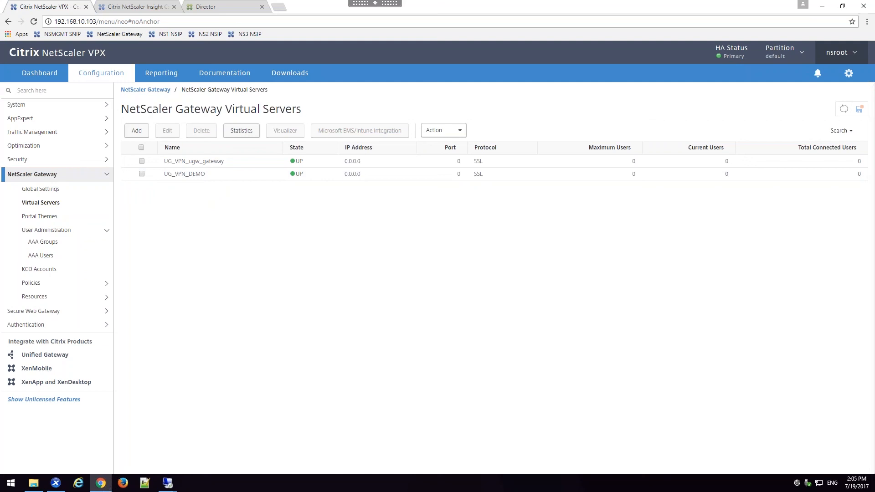
Step: Open the Unified Gateway dashboard and check the Exchange virtual machine's general properties in XenCenter
click(44, 355)
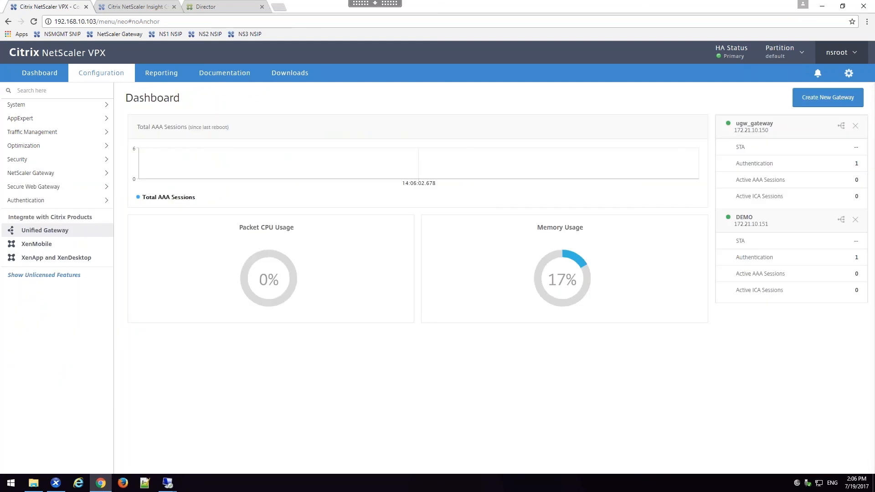
click(59, 484)
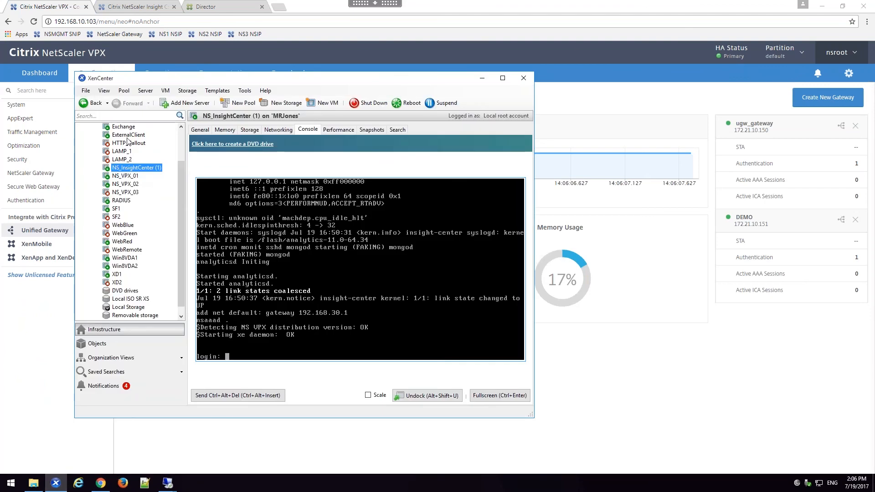
click(129, 135)
click(131, 128)
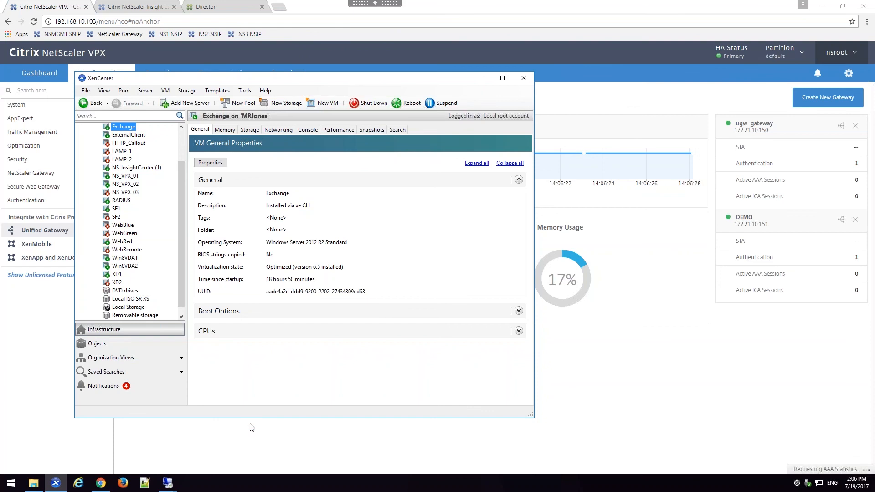
click(253, 439)
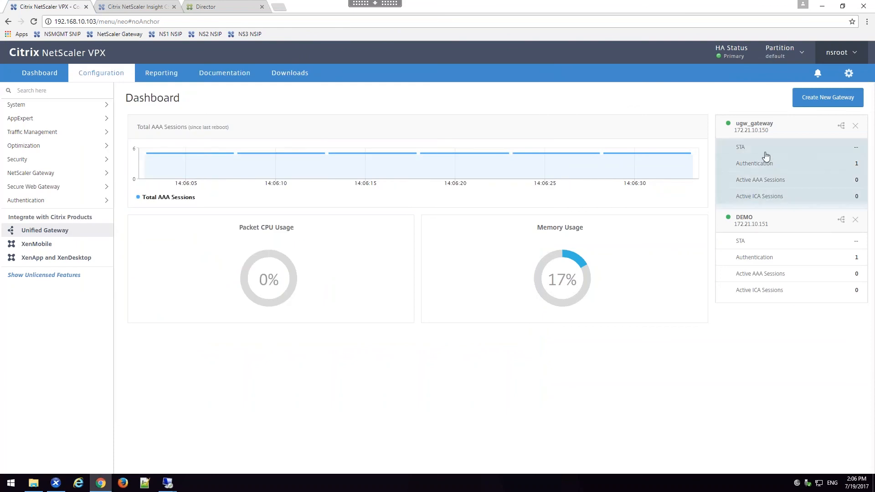
Step: Start a new web application in the ugw_gateway configuration with Clientless Access as its application type
click(766, 152)
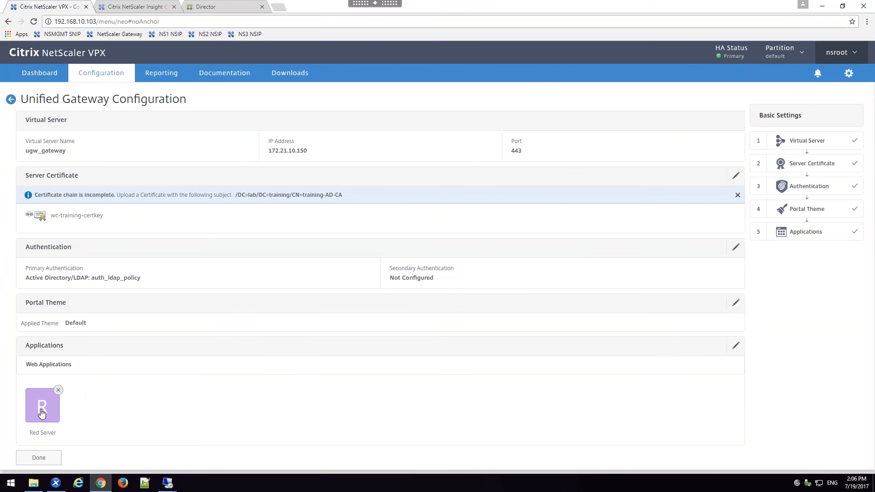
click(736, 345)
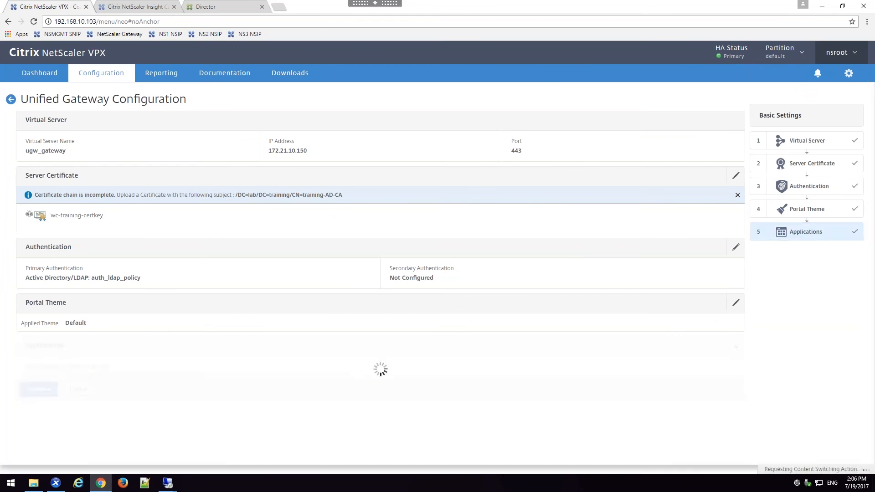
click(728, 350)
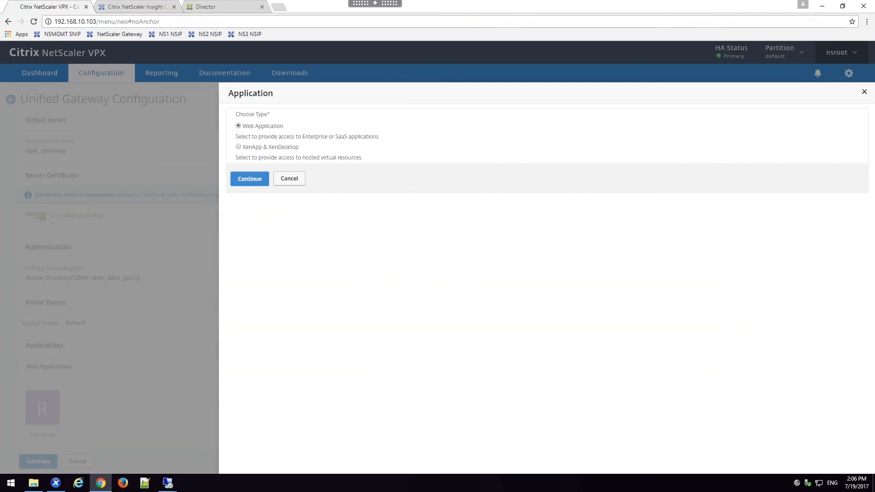
click(260, 183)
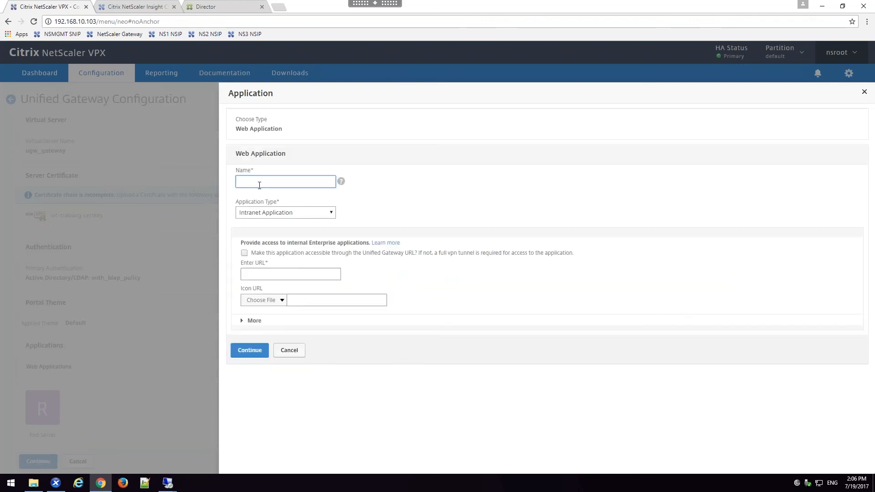
click(264, 215)
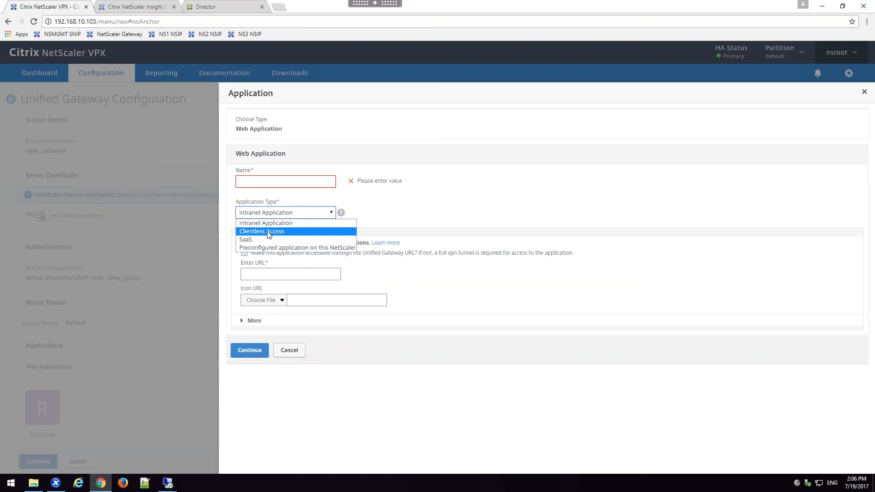
click(268, 213)
click(262, 183)
text(https://)
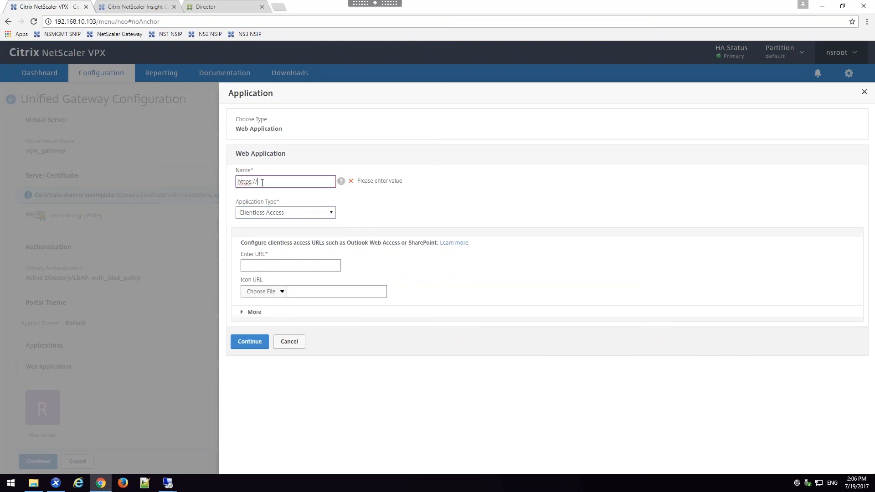
text(mail.training.lab/owa)
drag(325, 183, 224, 183)
key(ctrl+c)
key(BackSpace)
click(261, 265)
key(ctrl+v)
Step: Name the web application OWA and finish adding it to the gateway's applications
click(267, 184)
text(OWA)
click(262, 342)
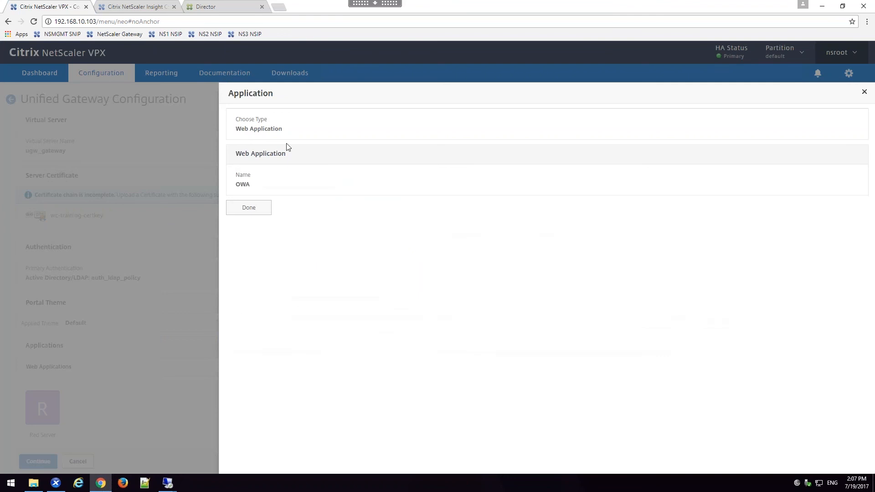
click(260, 206)
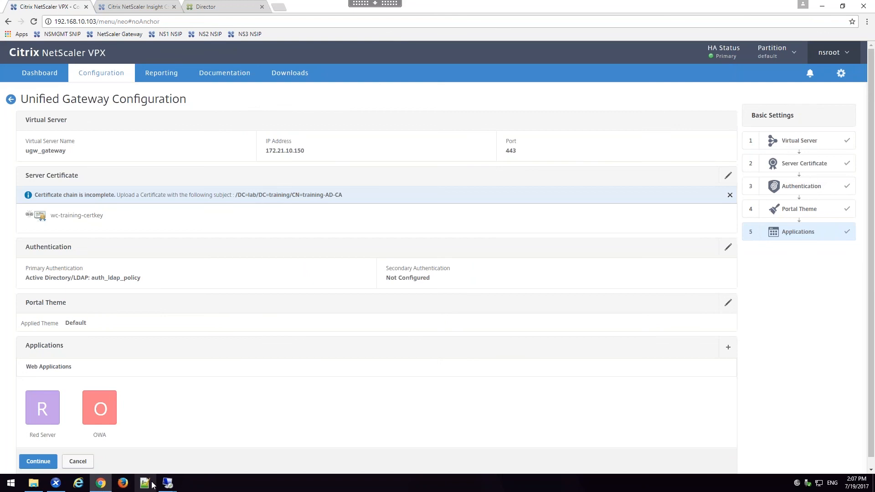
Step: Switch to the ExternalClient remote desktop and log on to NetScaler Gateway in Internet Explorer as user1 with the account password
mouse_move(168, 484)
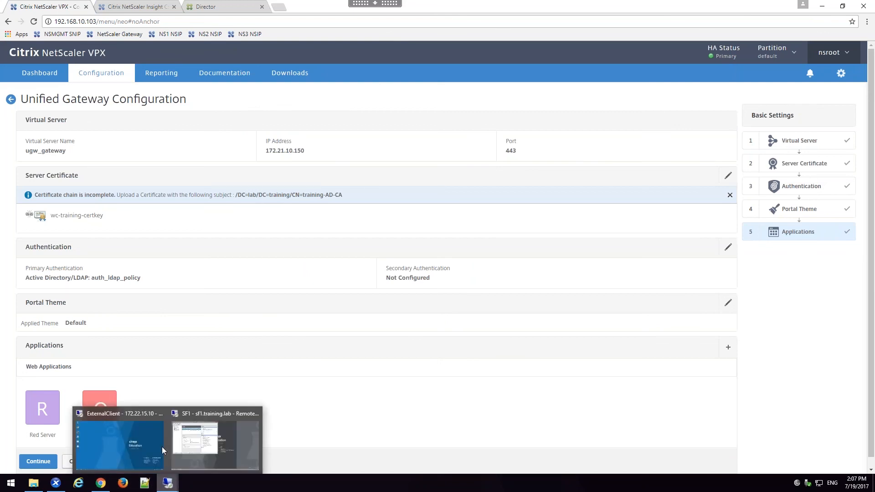
click(148, 440)
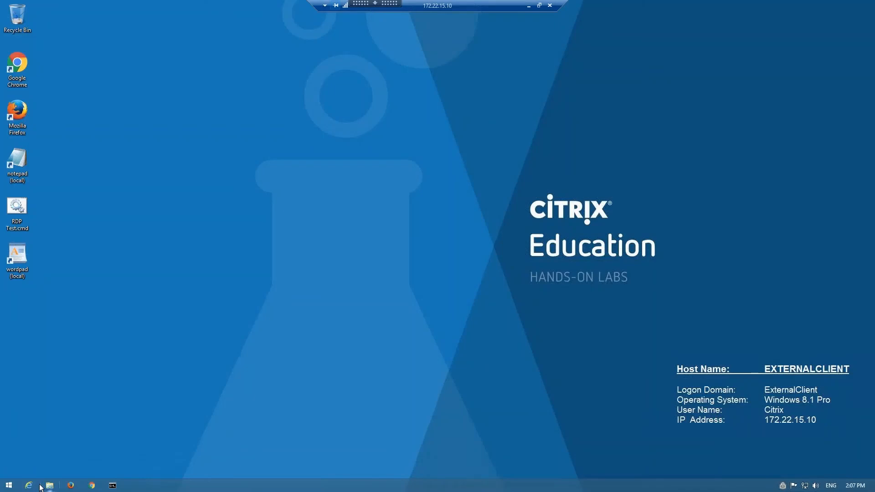
click(30, 486)
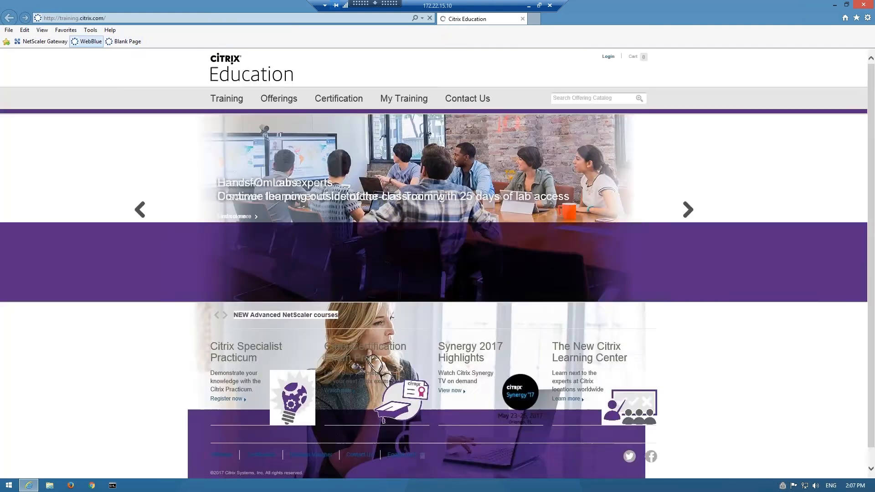
click(44, 43)
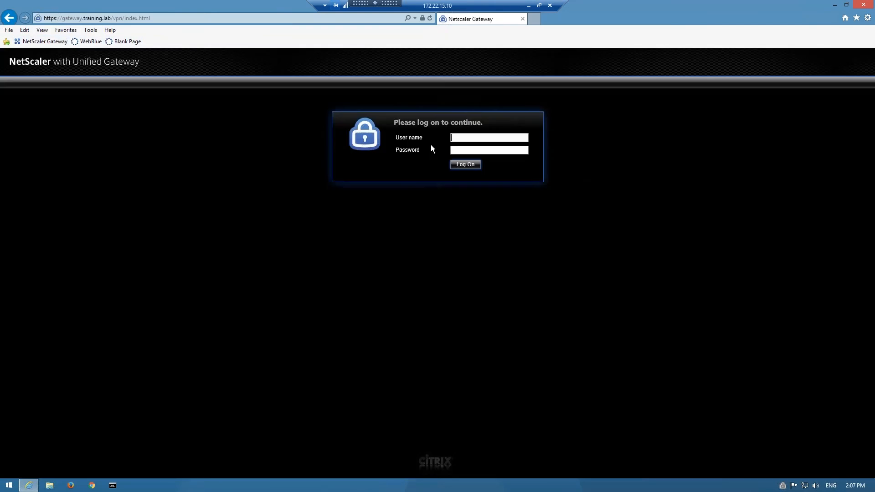
click(464, 138)
text(us••••••••)
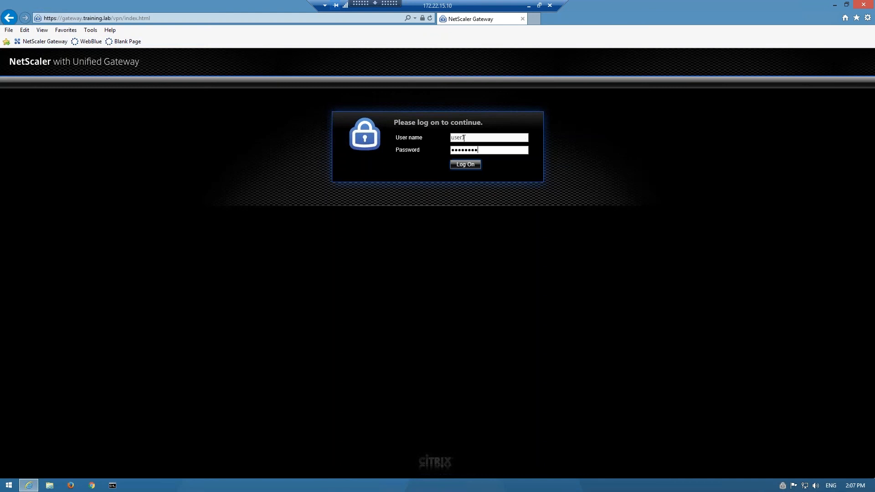
key(Return)
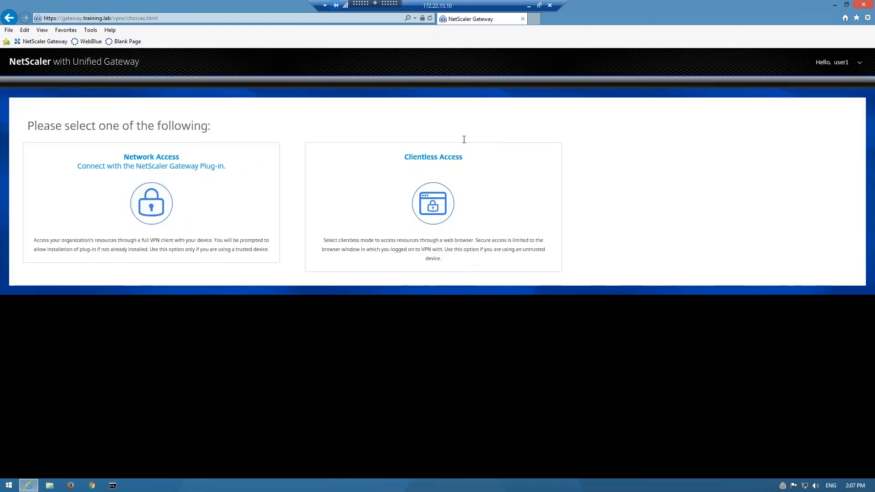
Step: Test the OWA bookmark through Clientless Access by viewing the mailbox, and close the Outlook Web App page
click(486, 185)
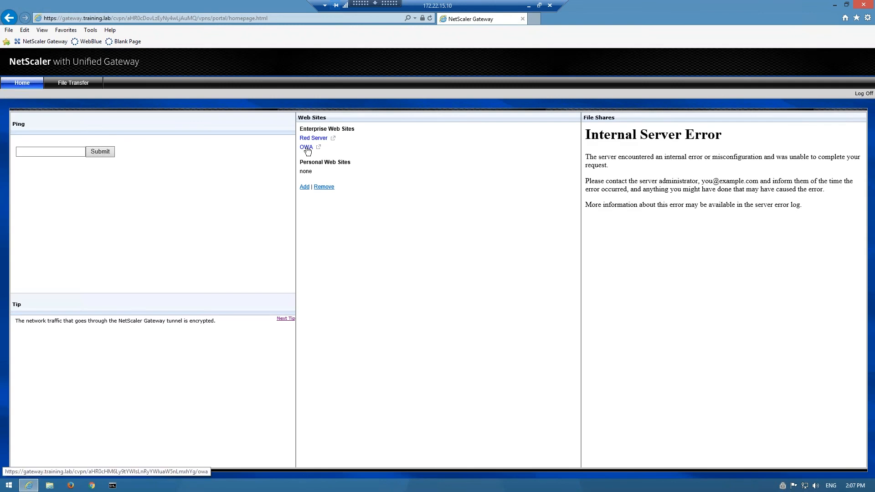
click(306, 147)
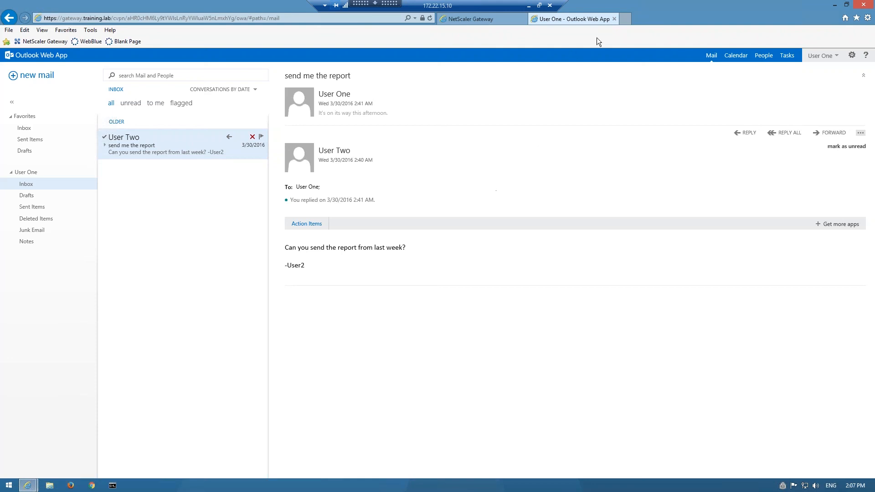
click(615, 19)
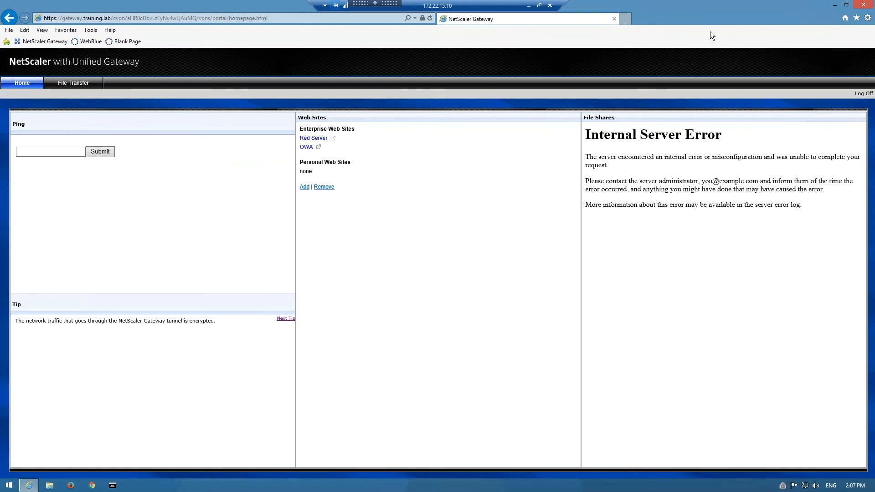
Step: Log off the gateway session on the ExternalClient and return to the NetScaler VPX configuration
click(860, 94)
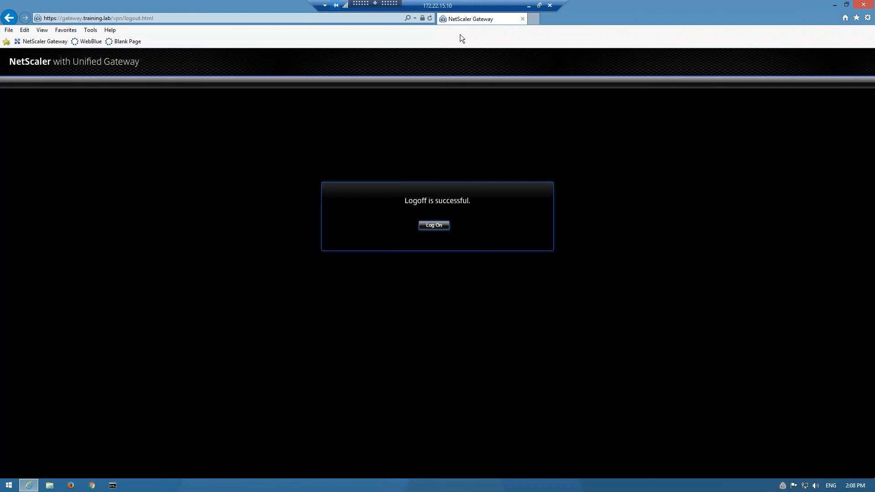
click(529, 6)
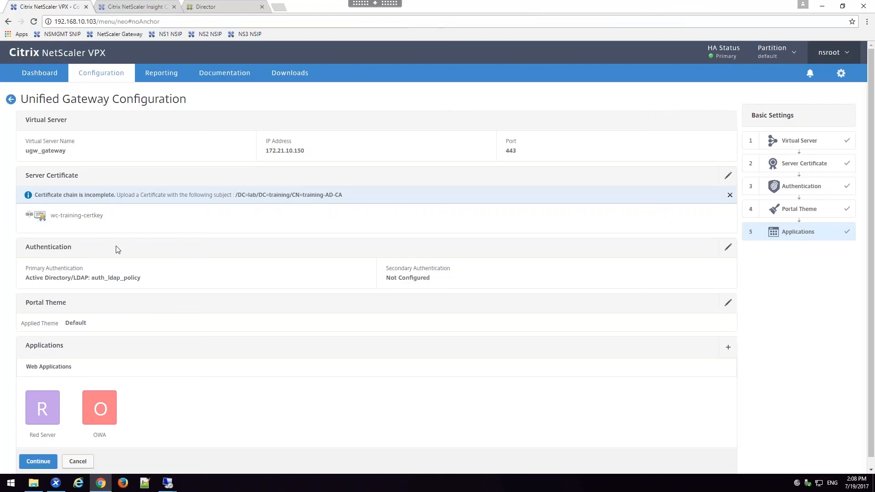
Step: Set the Unified Gateway's secondary authentication to RADIUS with the existing auth_pol_RADIUS policy and finish the gateway configuration
click(731, 249)
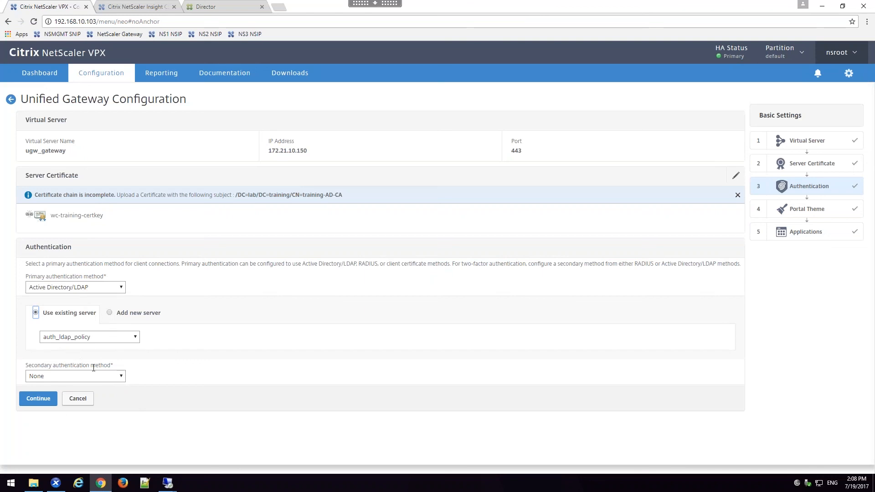
click(83, 376)
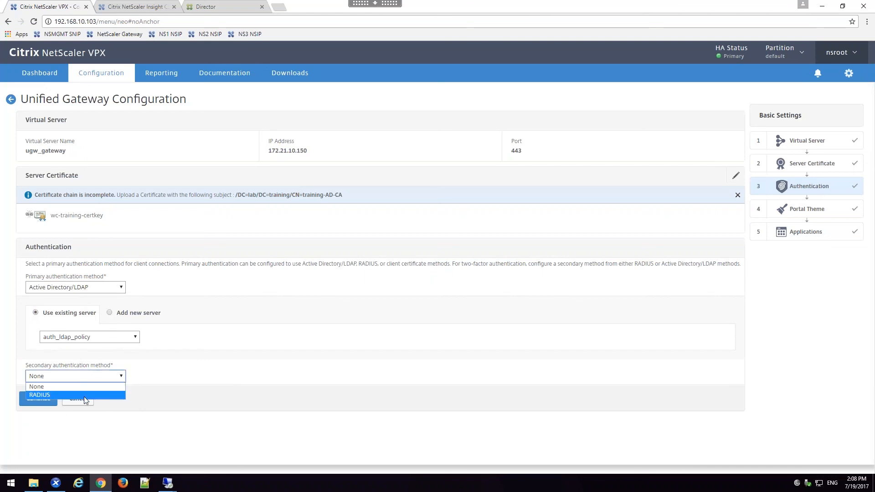
click(84, 396)
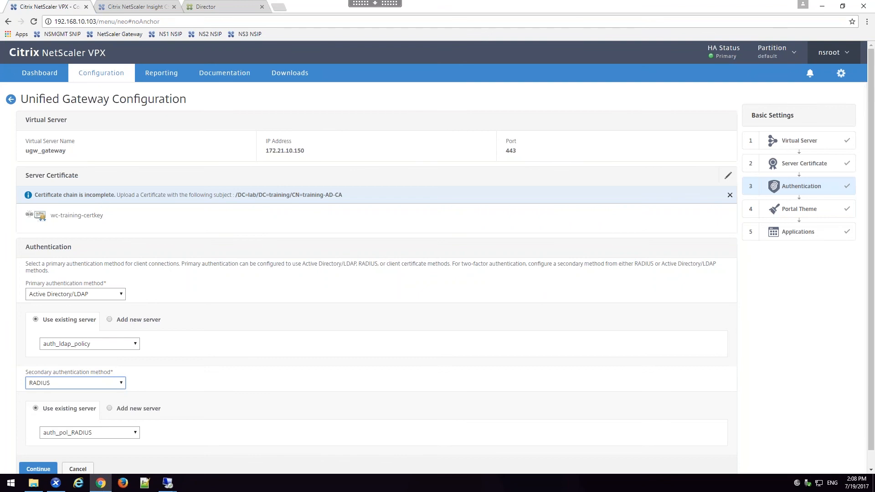
click(37, 470)
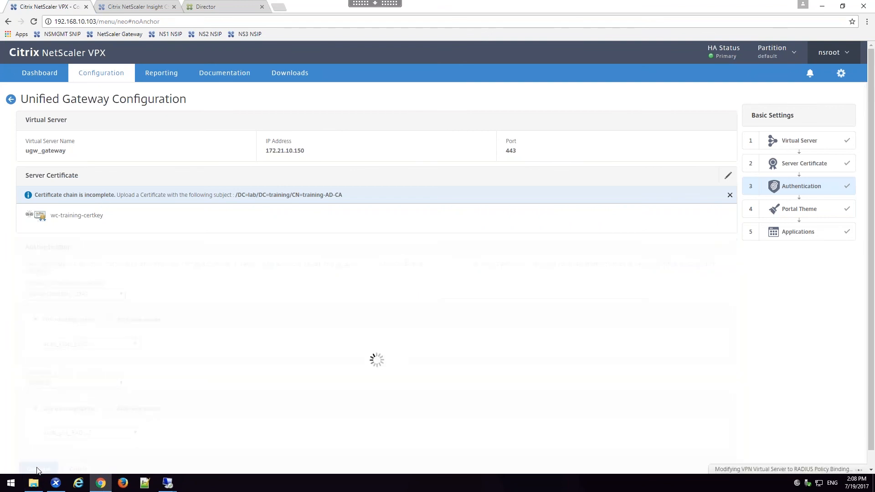
click(34, 354)
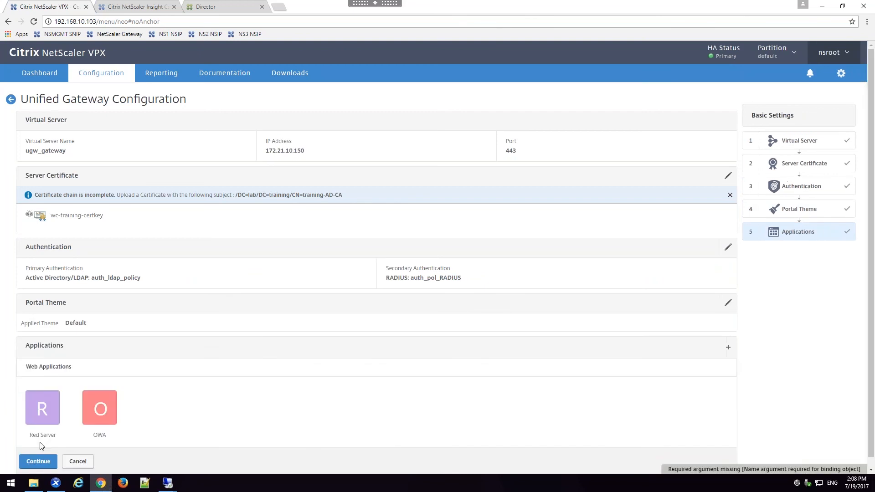
click(41, 458)
mouse_move(39, 438)
click(37, 457)
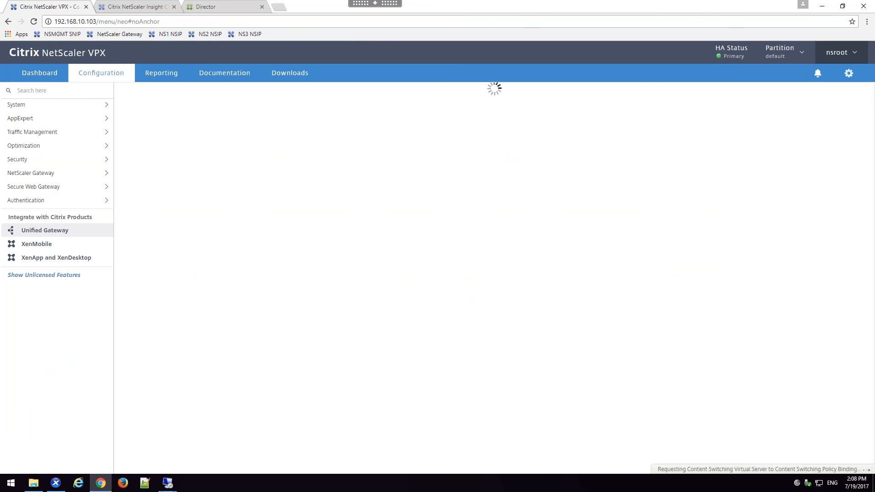
Step: Examine the password fields of the gateway's logon page on the ExternalClient remote desktop, and return to NetScaler VPX
mouse_move(177, 484)
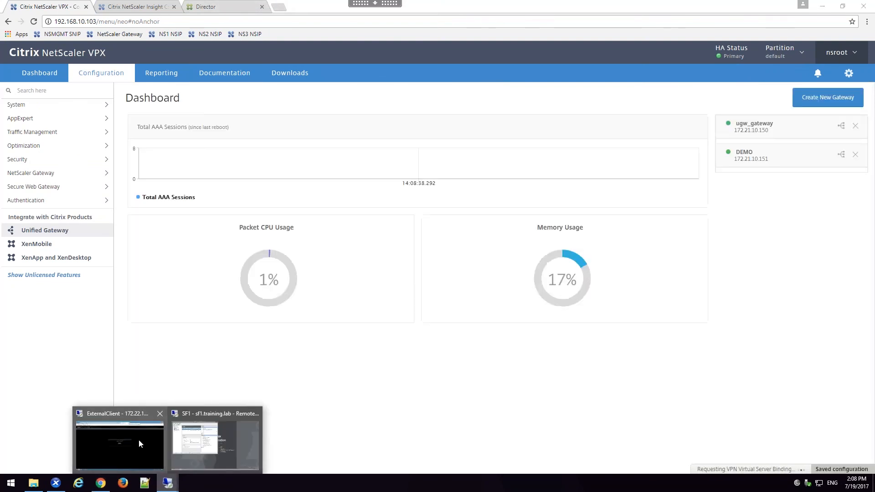
click(139, 439)
click(424, 227)
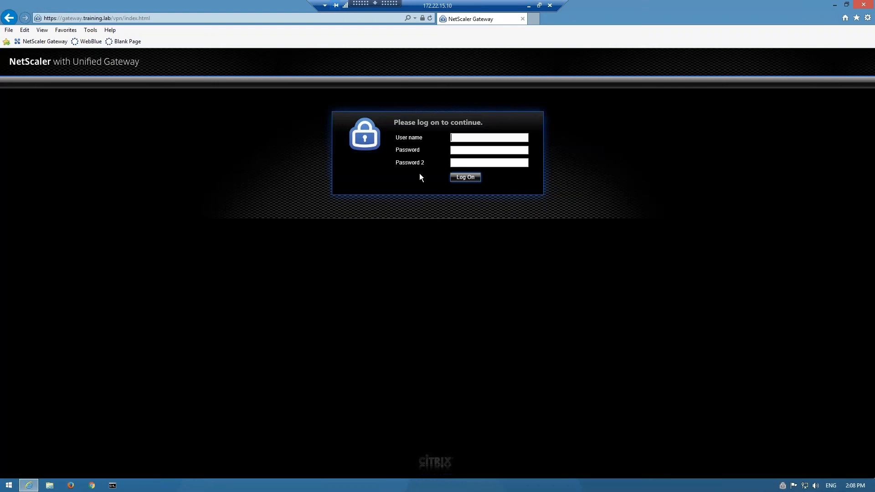
drag(396, 150, 416, 169)
drag(405, 163, 424, 165)
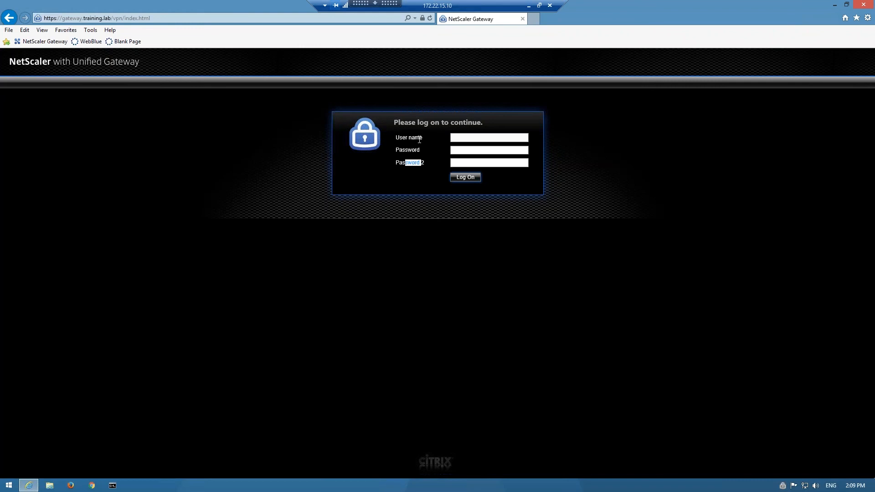
click(529, 6)
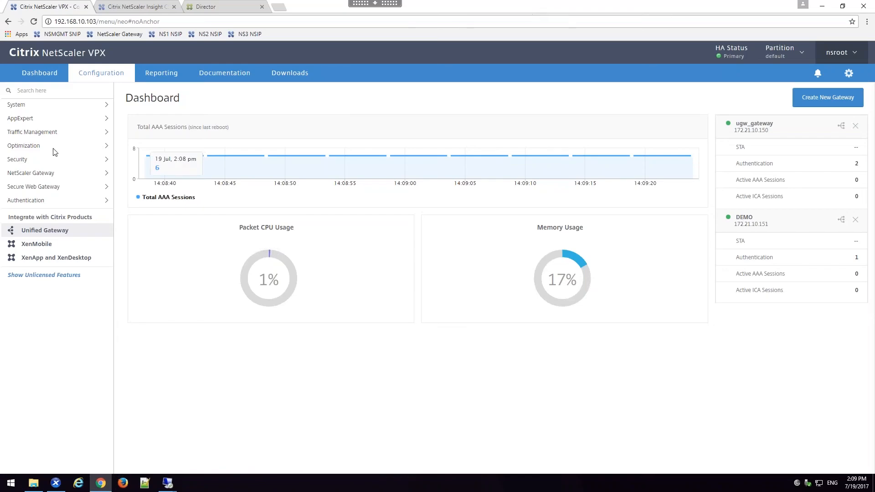
Step: Create a NetScaler Gateway portal theme named MRJ_THEME based on the X1 template
click(42, 177)
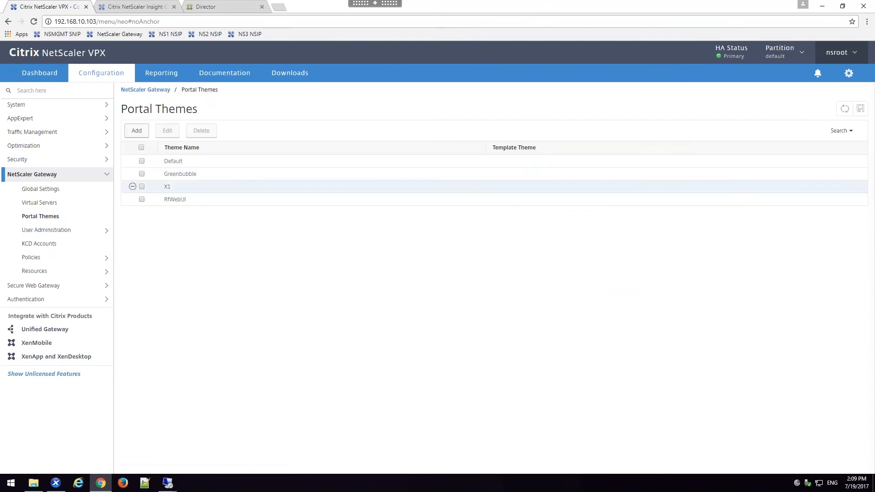
click(137, 131)
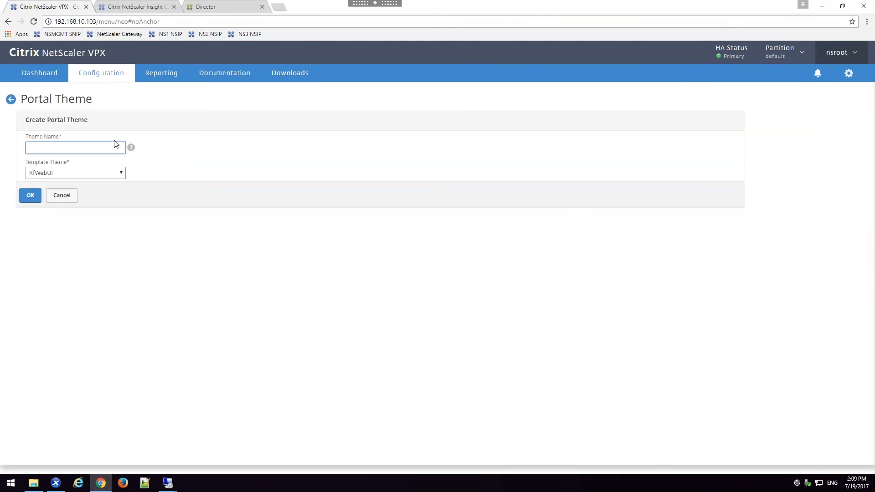
text(MRJ_THEME)
click(97, 176)
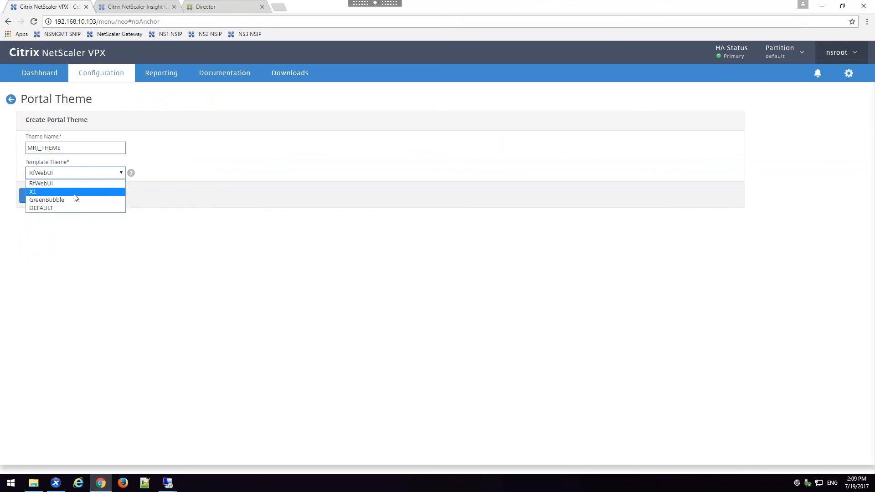
click(75, 193)
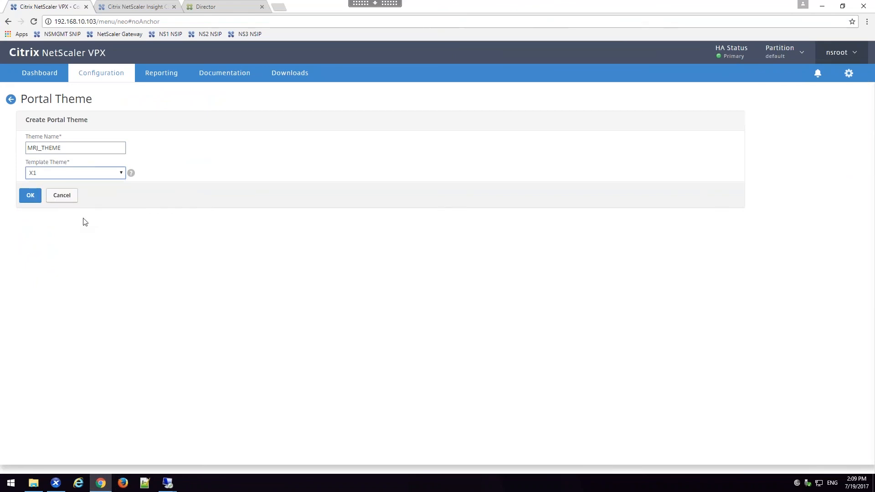
click(38, 196)
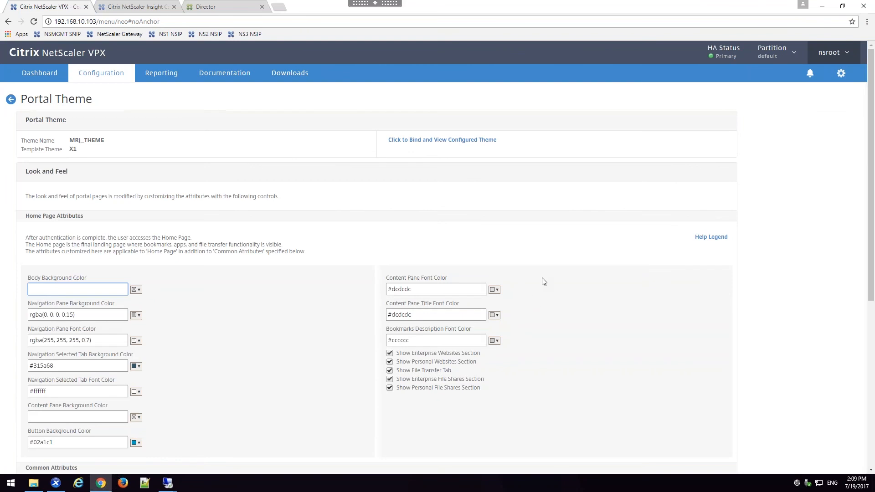
Step: Review the home page Help Legend and accept the theme's default look and feel and English language
click(710, 237)
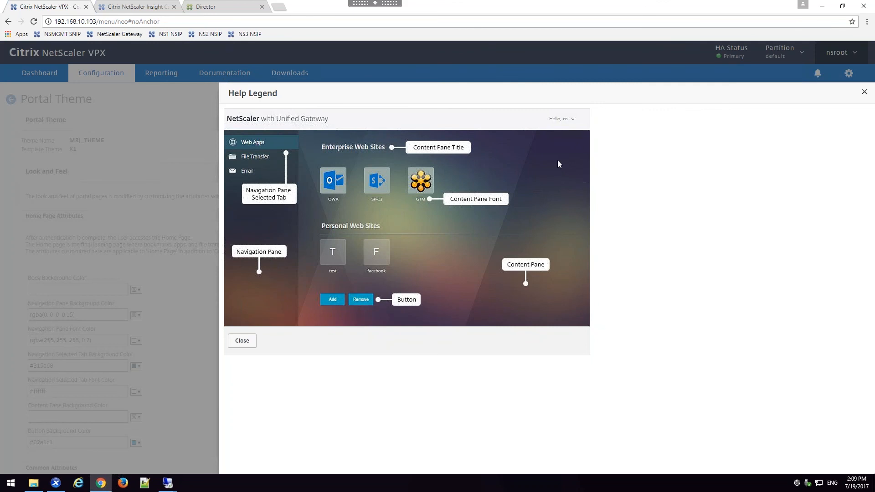
click(242, 341)
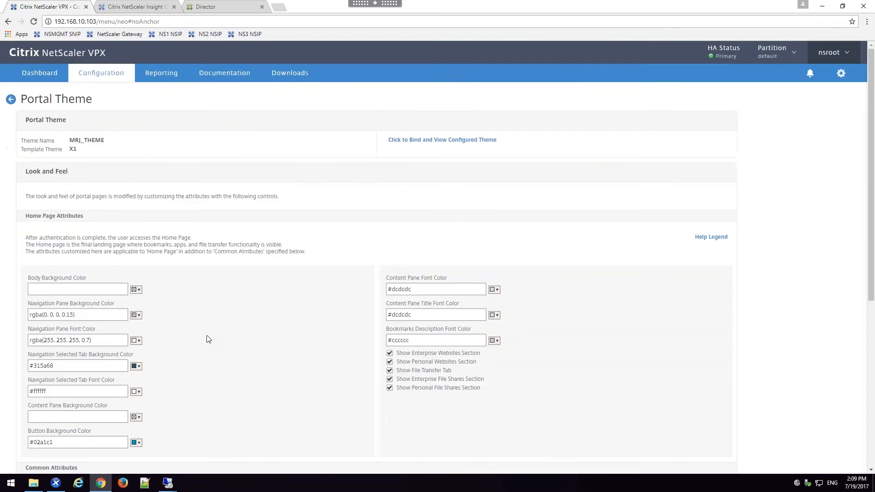
scroll(210, 339, down, 3)
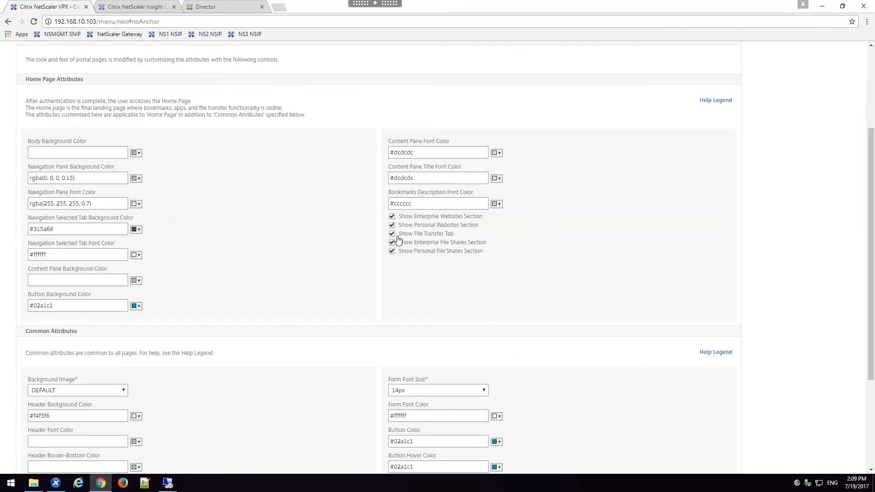
scroll(381, 246, down, 2)
scroll(381, 246, down, 2)
click(29, 452)
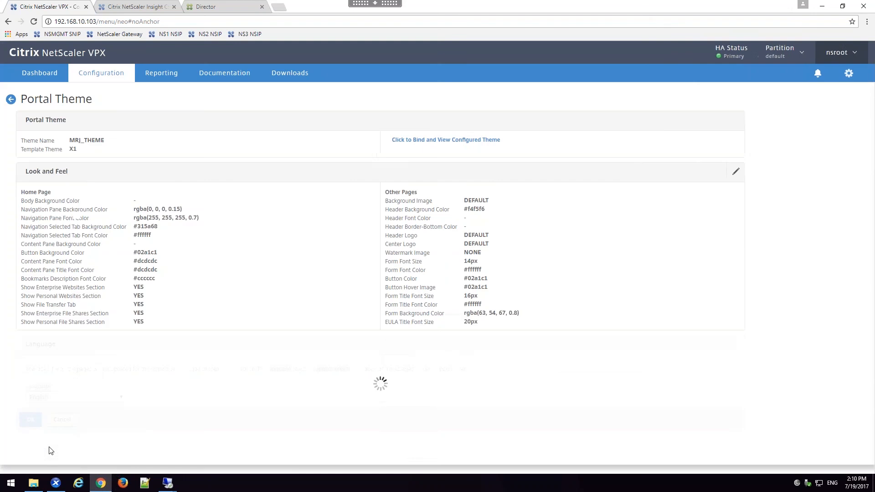
click(30, 421)
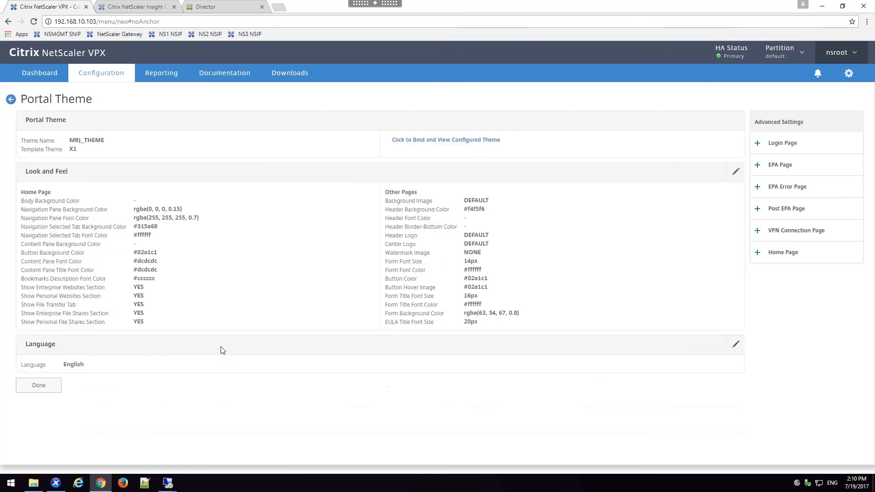
Step: Add Login Page settings to the theme with page title MRJ NSGW and form title Please login
click(782, 143)
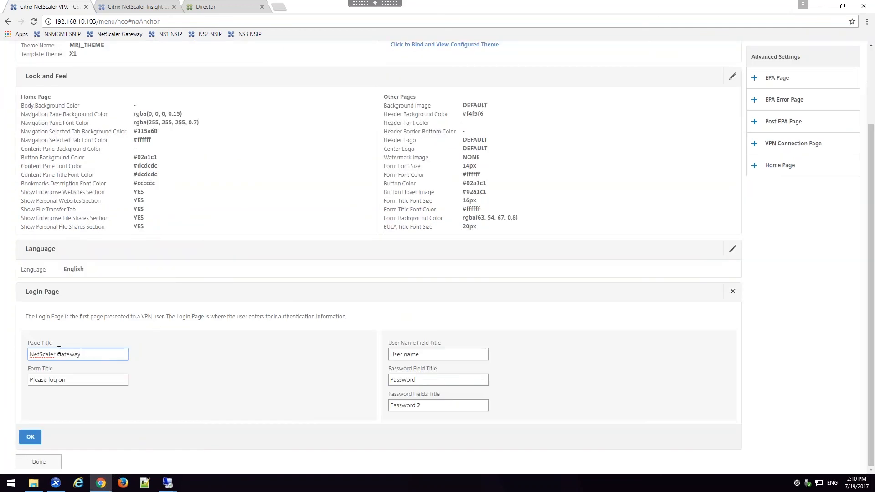
drag(110, 353, 10, 351)
text(MRJ NSGW)
double_click(59, 380)
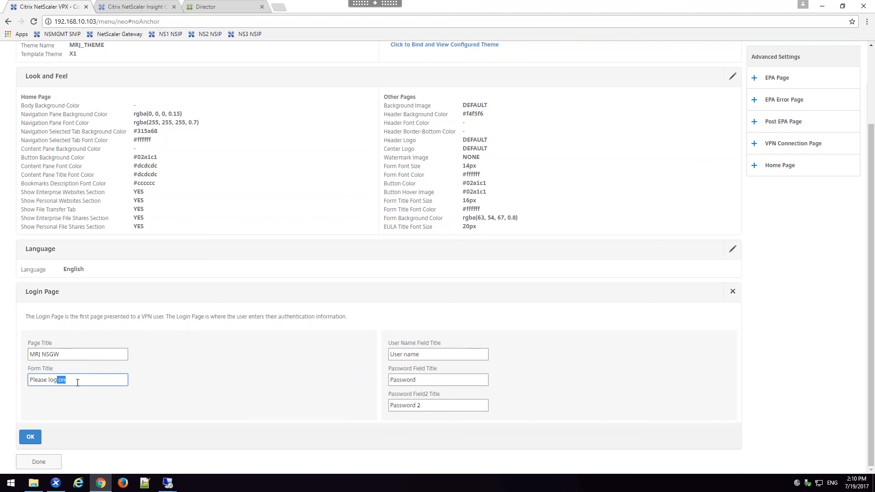
key(BackSpace)
text(in)
Step: Title the login page's fields Username, Win PW and Token ID, and save the portal theme
click(403, 355)
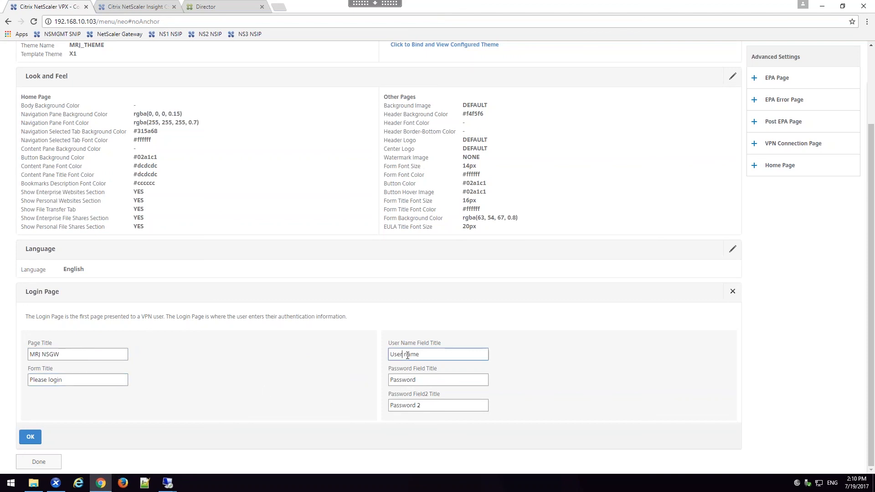
key(Delete)
drag(420, 379, 350, 383)
text(Win PW)
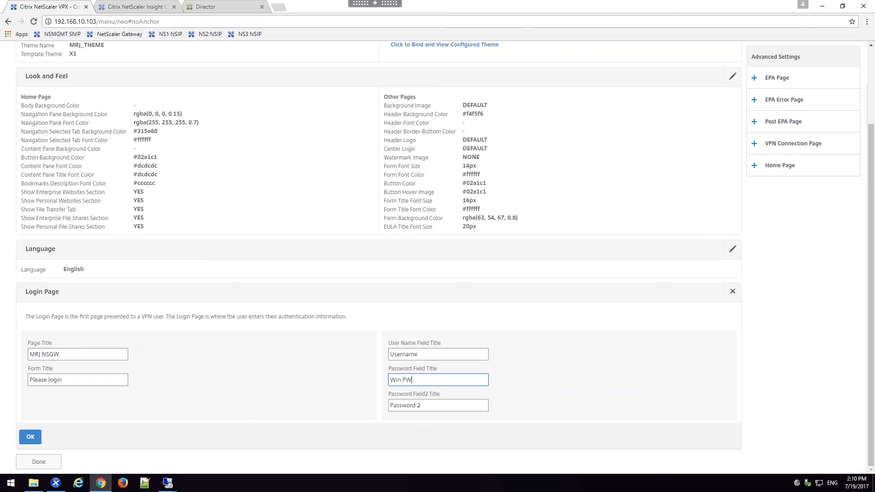
drag(436, 406, 369, 404)
text(T)
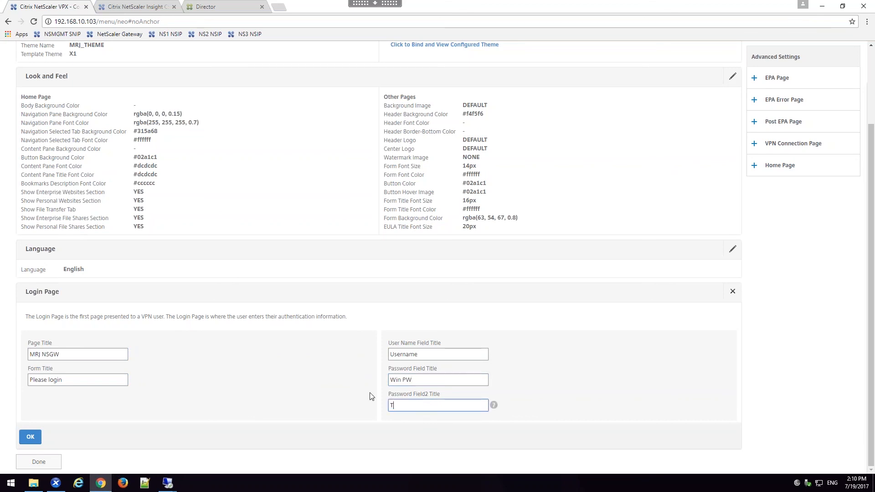
text(oken ID)
click(30, 437)
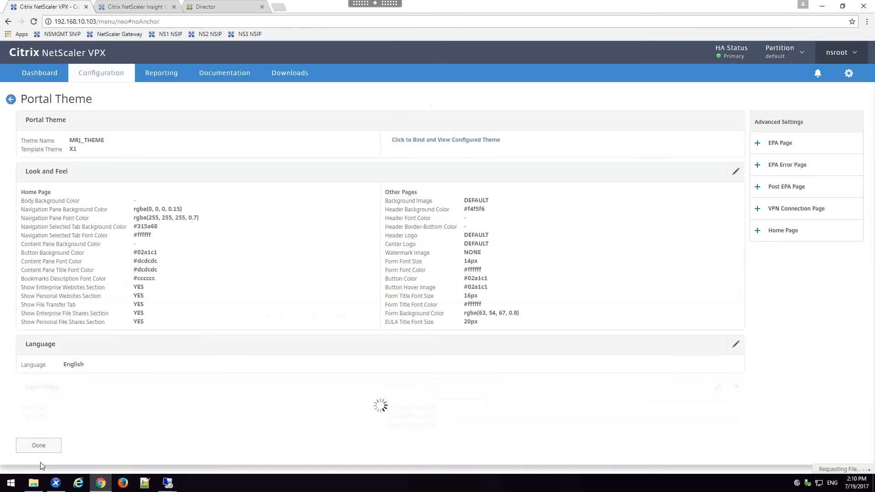
click(40, 446)
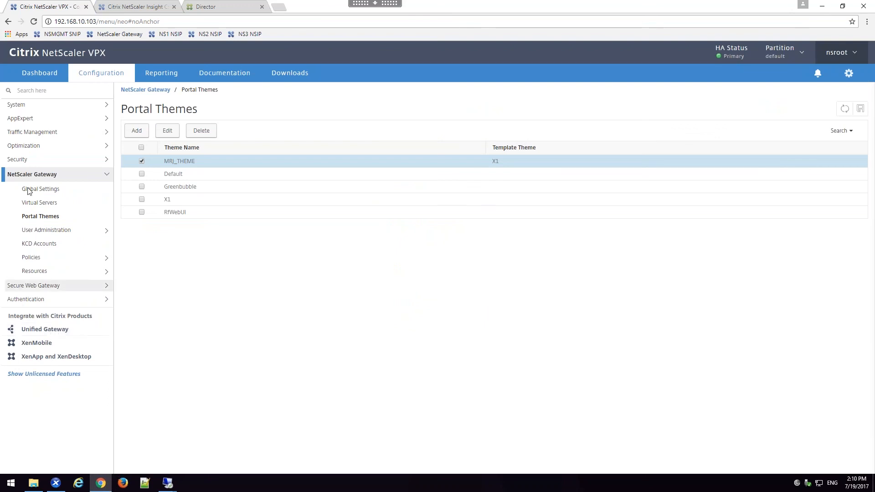
Step: Apply the MRJ_THEME portal theme to the NetScaler Gateway virtual server UG_VPN_ugw_gateway and finish editing the server
click(48, 203)
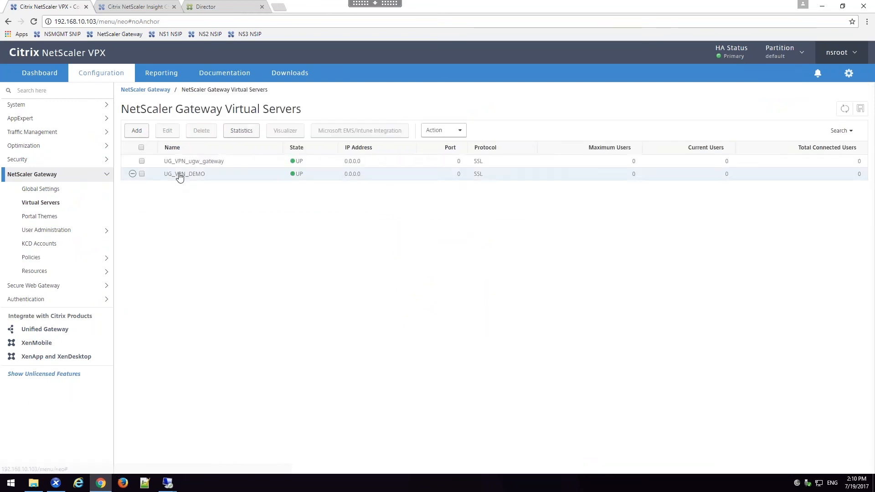
double_click(191, 162)
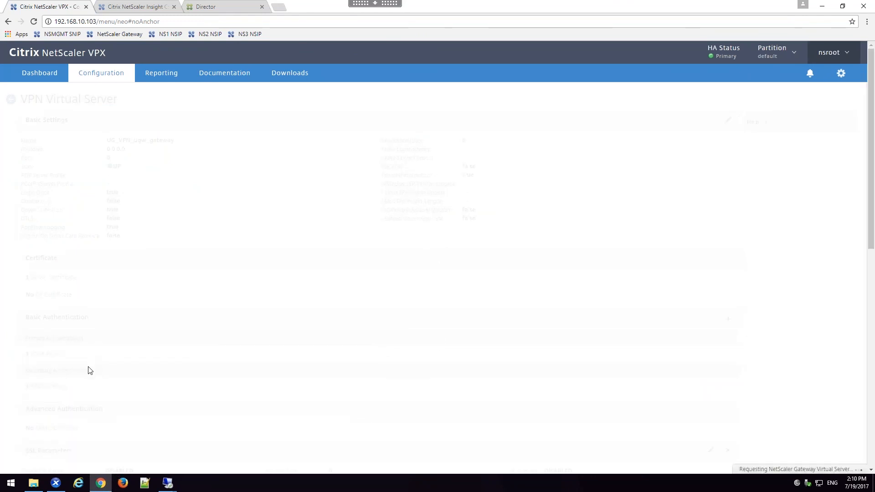
scroll(89, 372, down, 2)
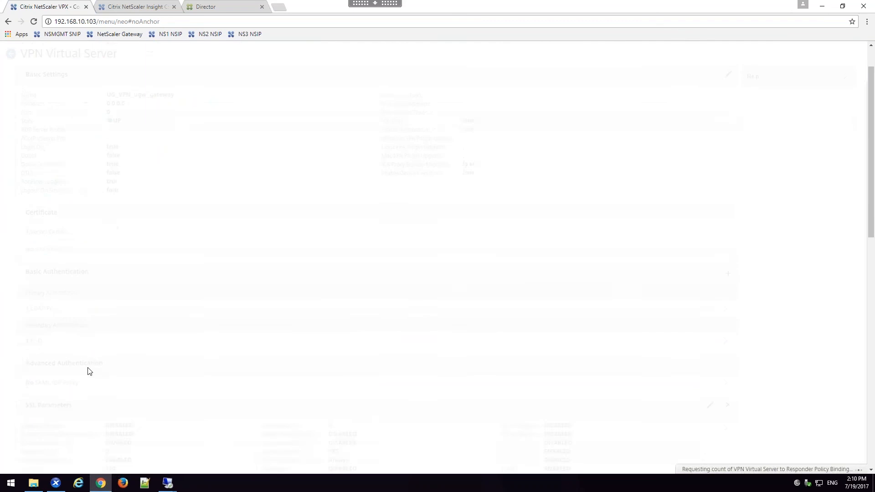
scroll(88, 371, down, 2)
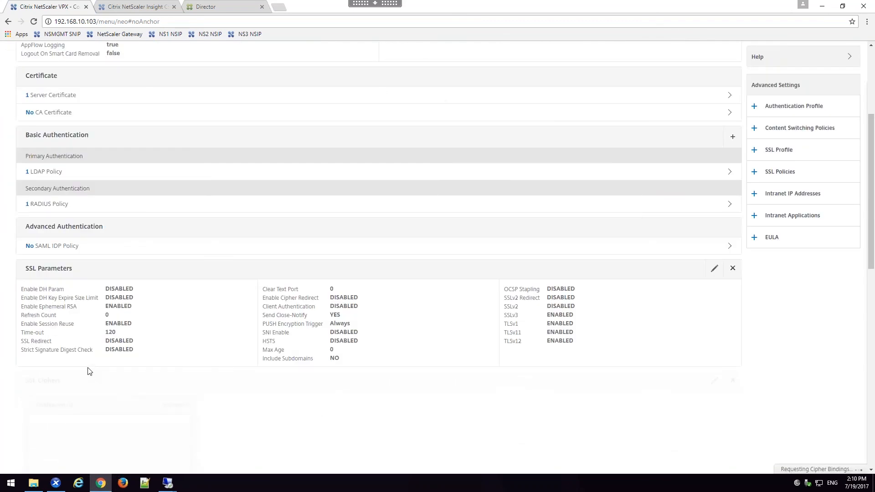
scroll(89, 371, down, 7)
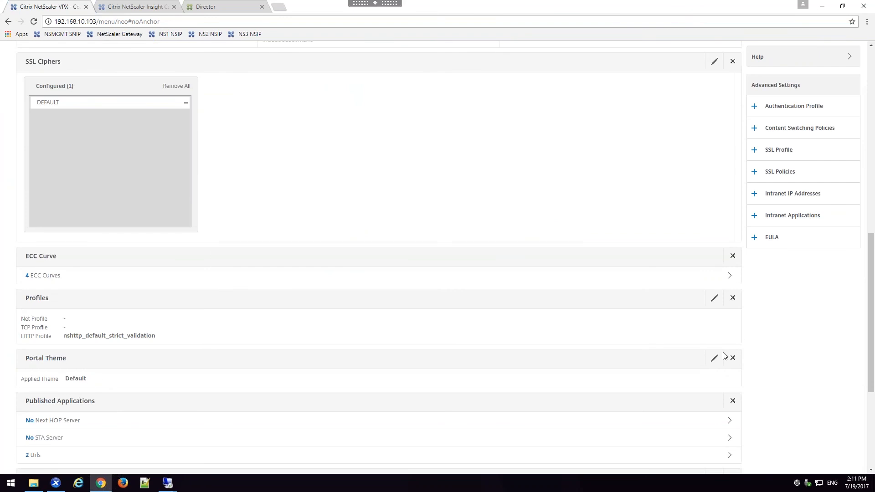
click(714, 358)
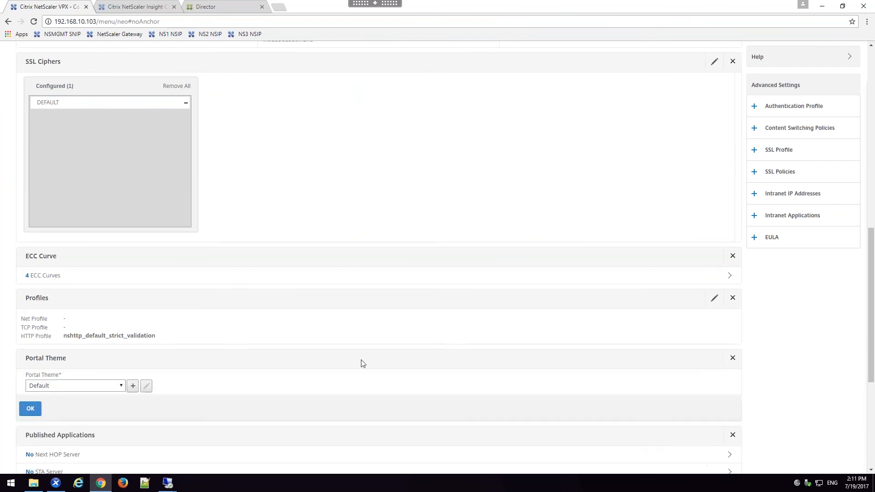
click(114, 387)
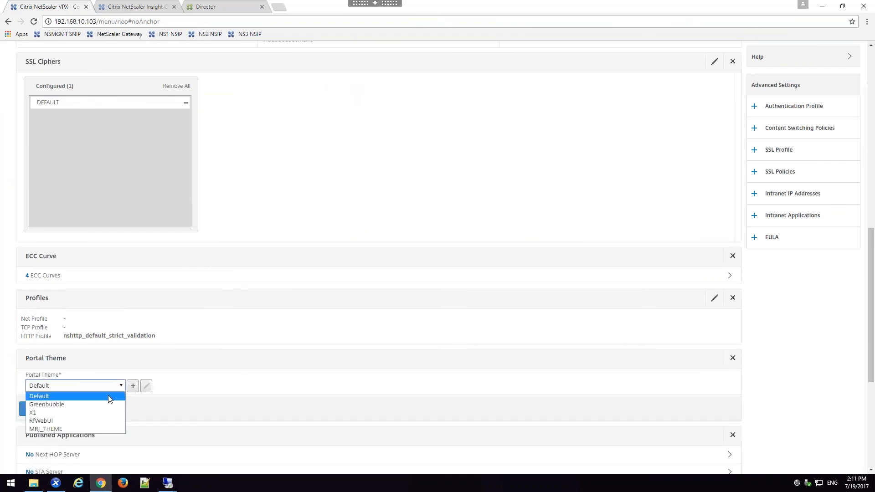
click(72, 429)
click(31, 409)
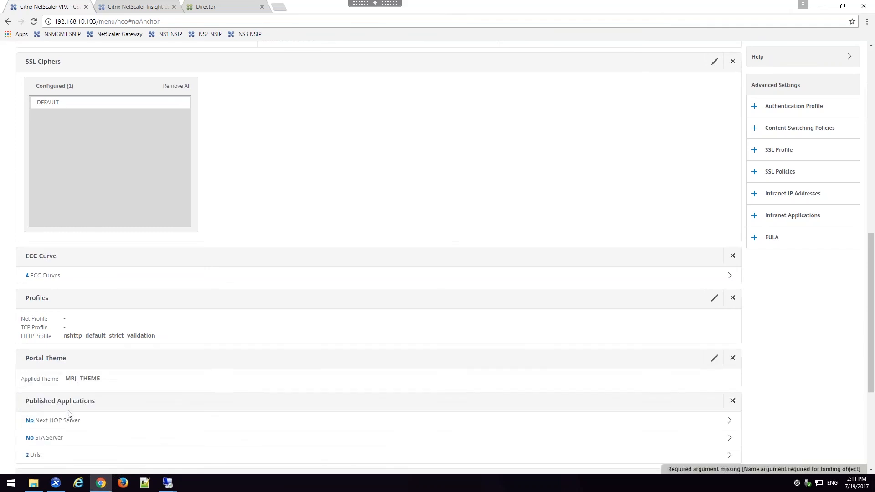
scroll(68, 416, down, 4)
click(38, 463)
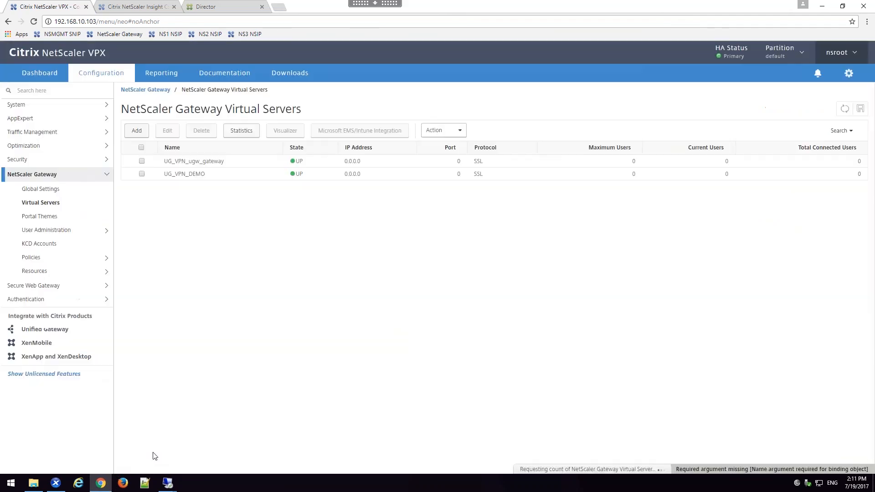
Step: Switch to the ExternalClient remote session, reload the NetScaler Gateway logon page to check the custom theme, and return to the management desktop
mouse_move(175, 486)
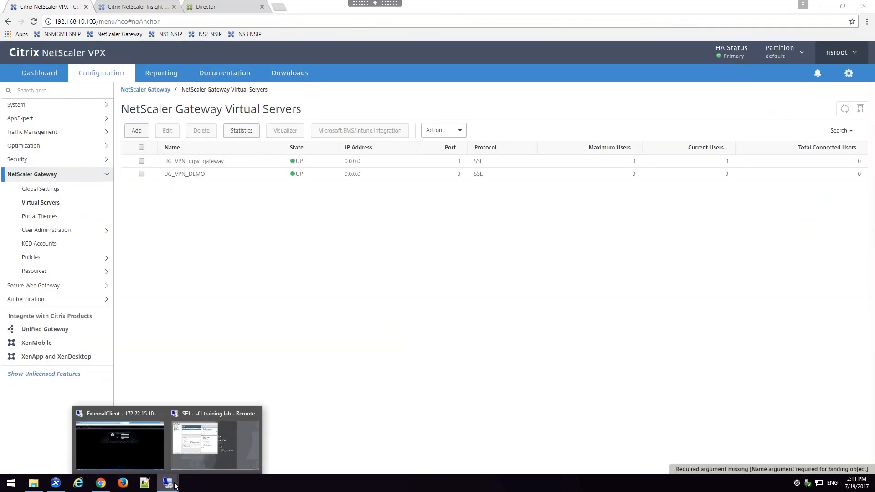
click(135, 453)
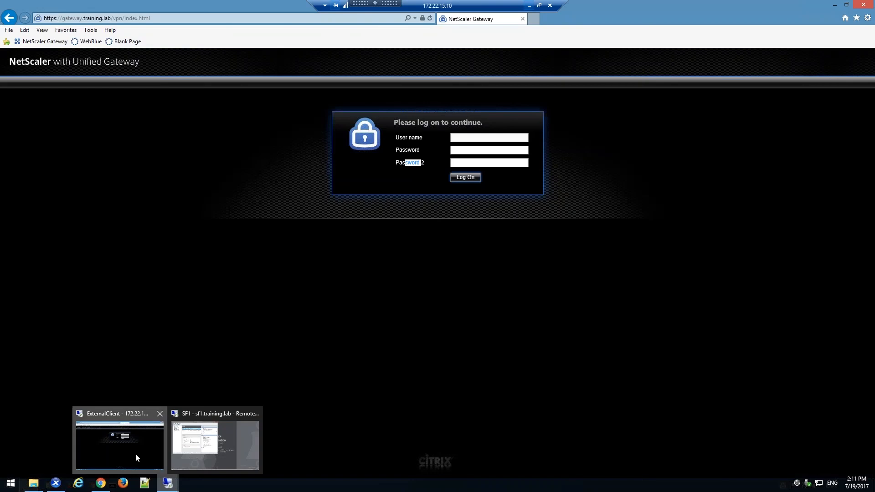
click(55, 40)
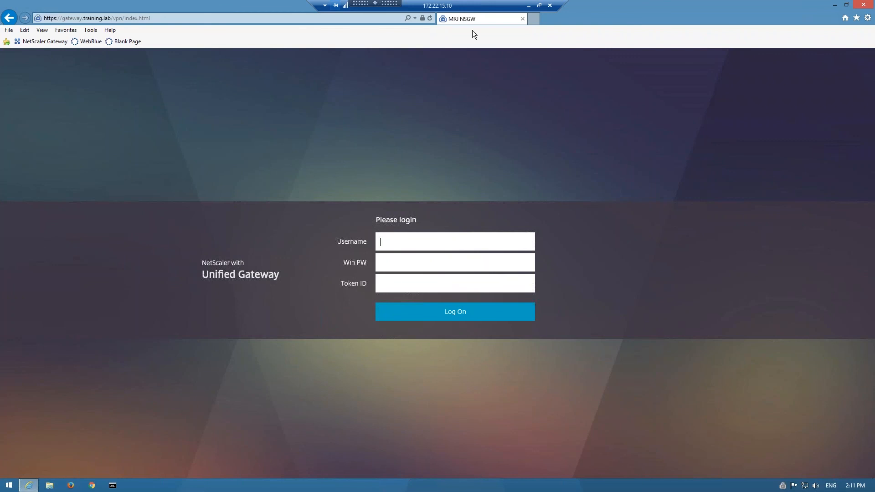
click(530, 6)
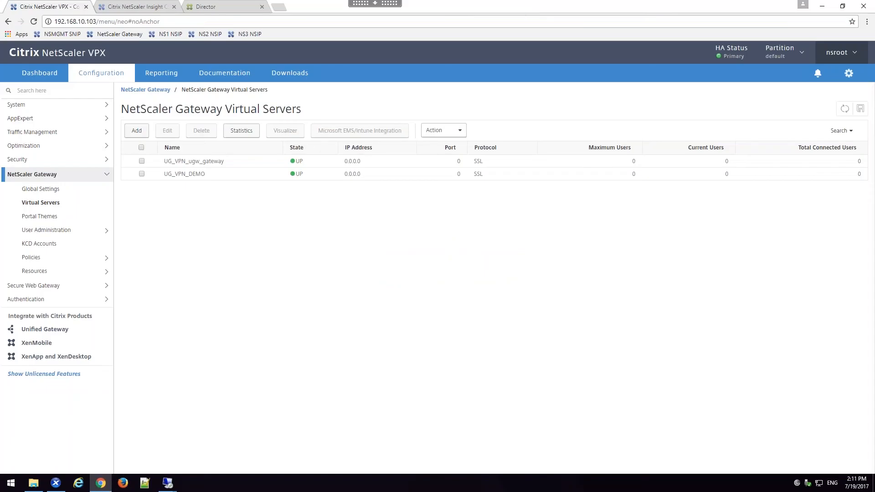
Step: Check the NS_InsightCenter virtual machine's console in XenCenter and log in to NetScaler Insight Center as nsroot with the account password
click(54, 485)
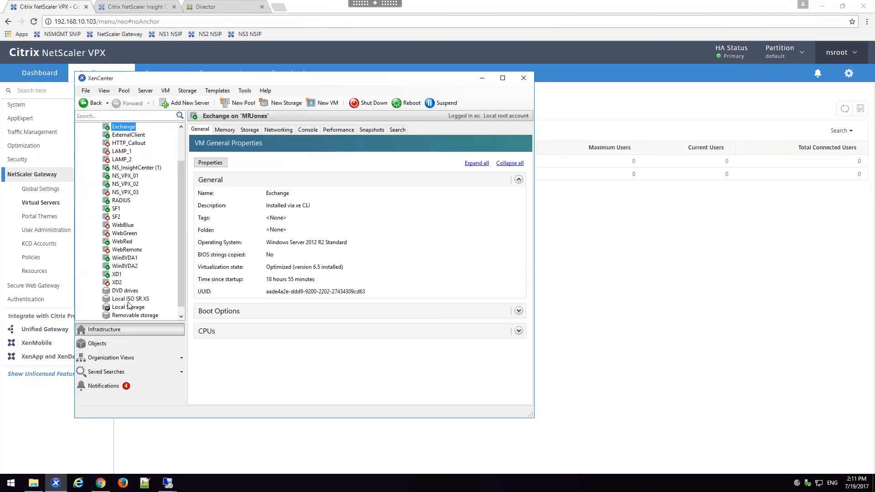
click(150, 168)
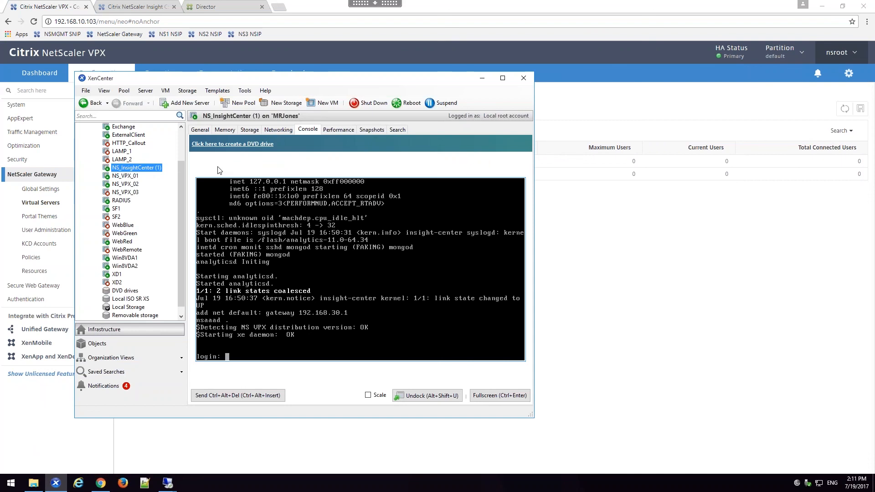
click(148, 6)
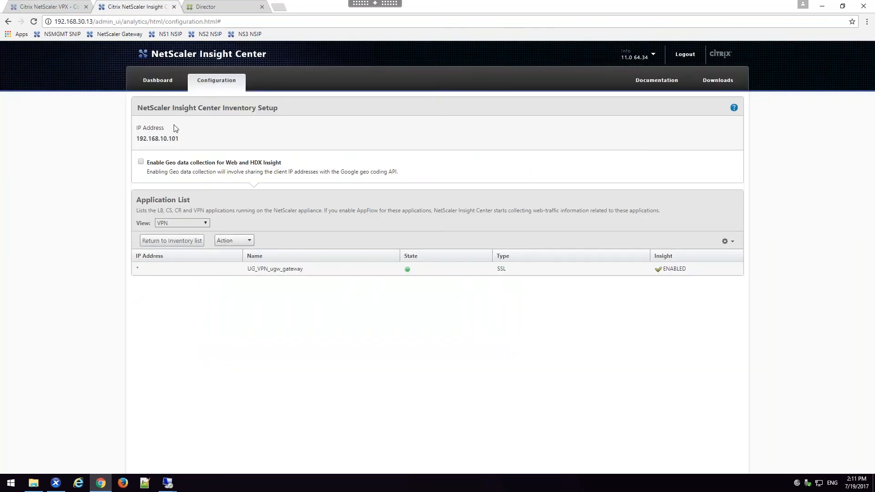
click(190, 246)
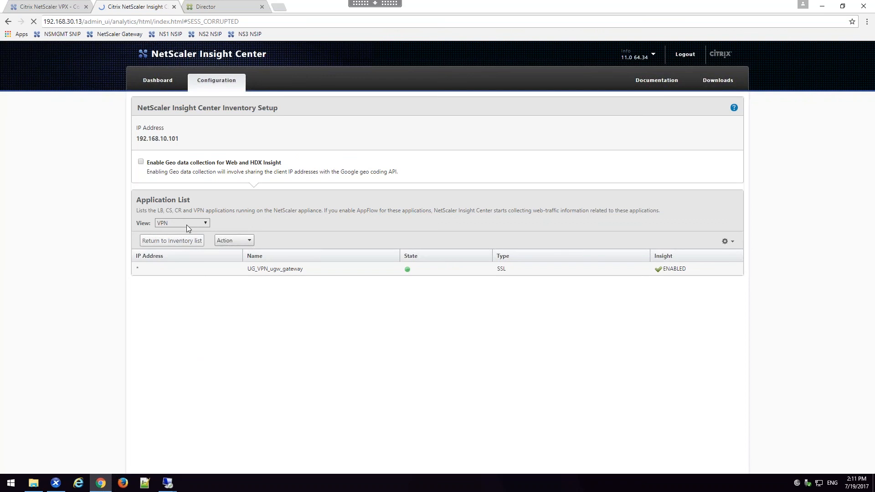
text(nsroot)
key(Tab)
text(••••••)
key(Return)
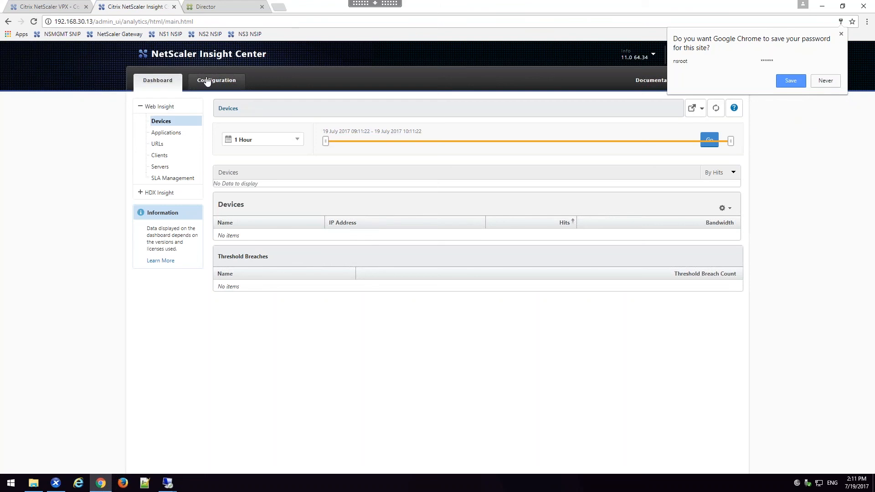
Step: List the VPN applications of the inventory device 192.168.10.101 in the Insight Center configuration
click(206, 77)
click(206, 80)
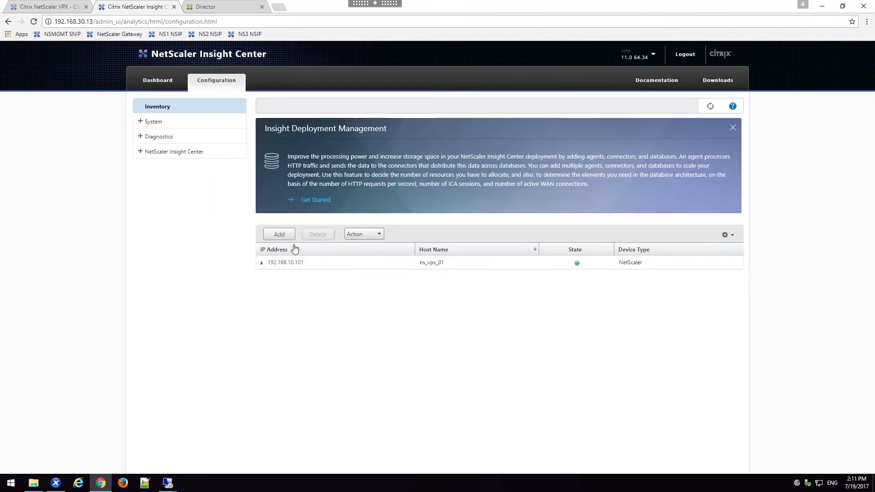
click(292, 262)
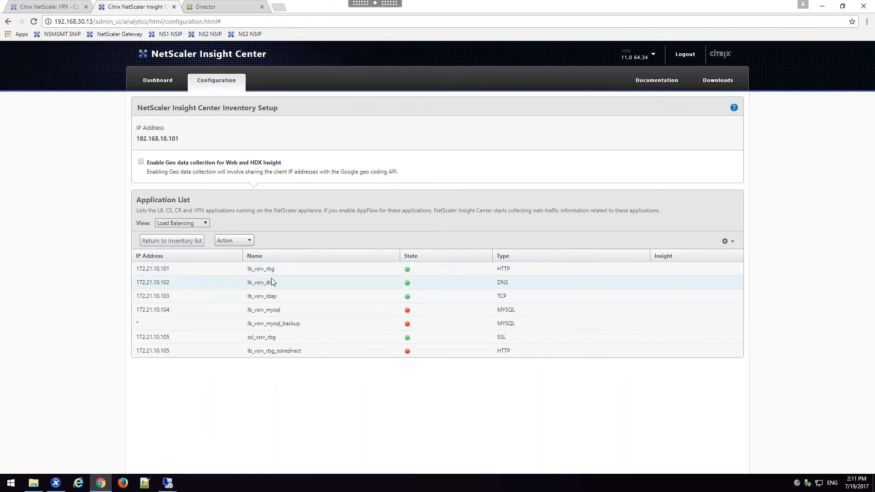
click(182, 224)
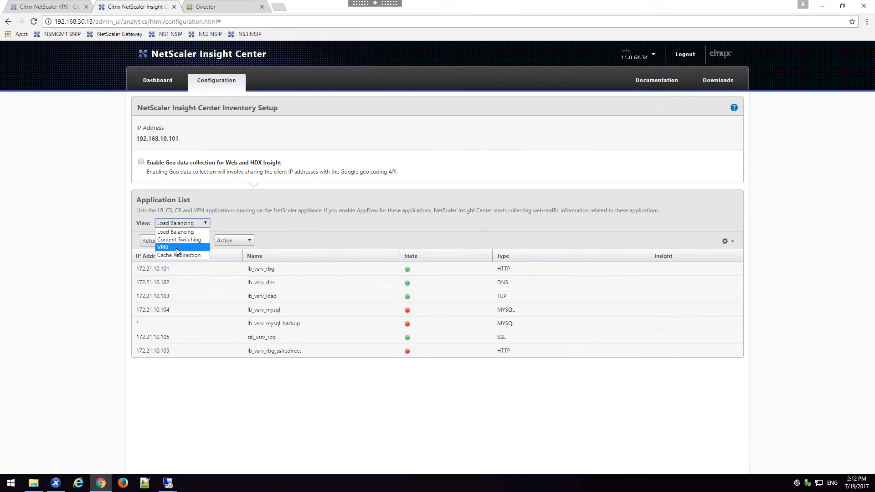
click(176, 248)
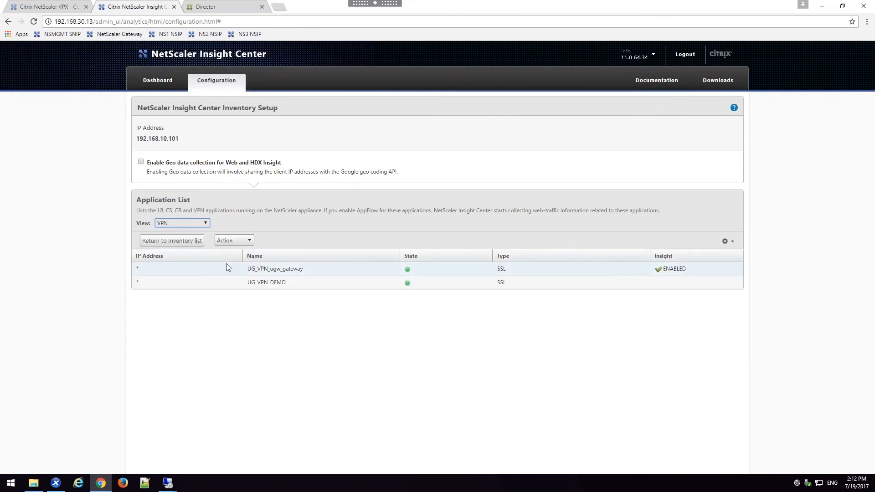
Step: View the HDX Insight user metrics on the Insight Center dashboard with the ICA RTT section collapsed
click(159, 81)
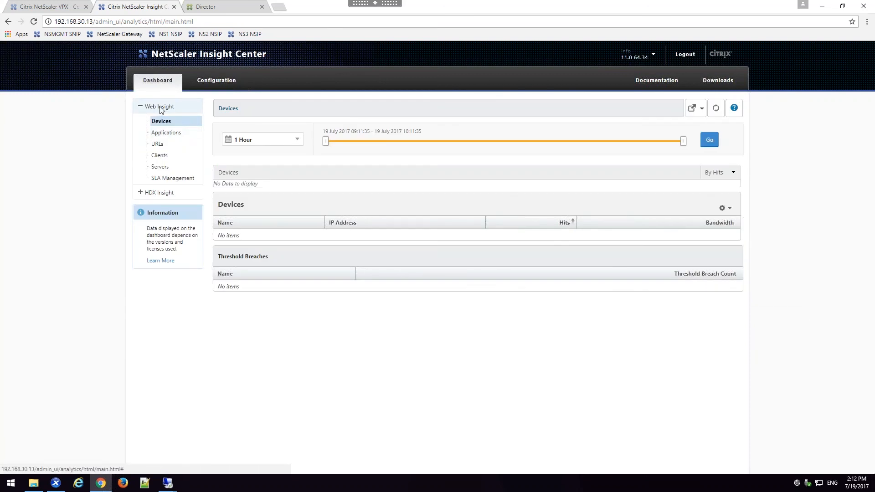
click(168, 196)
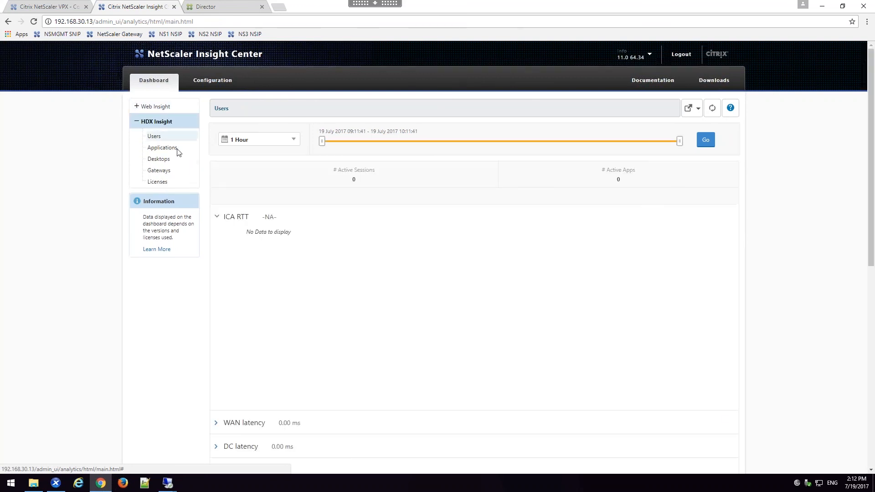
click(218, 218)
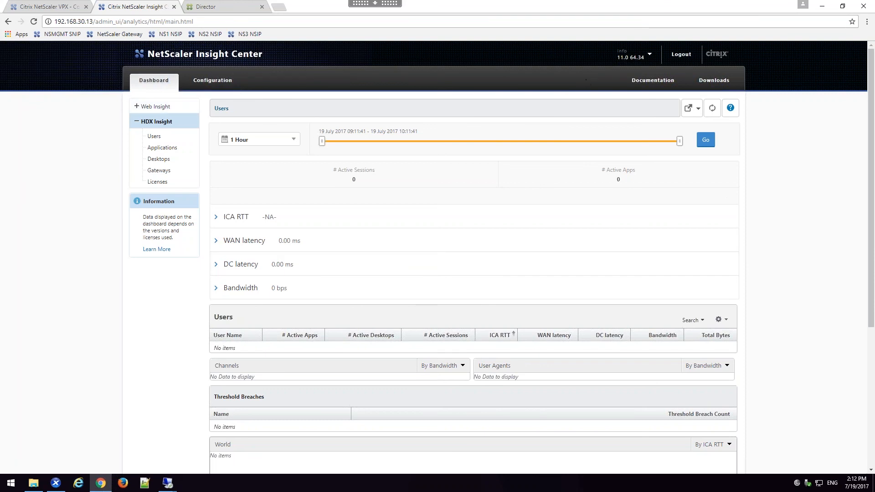
click(650, 54)
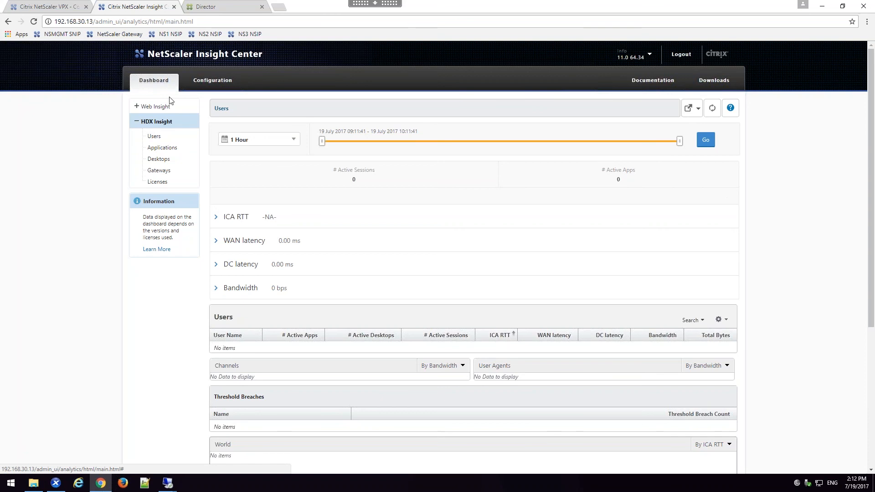
Step: Look at the Director logon page and return to Insight Center to review the remaining HDX Insight user sections
click(205, 4)
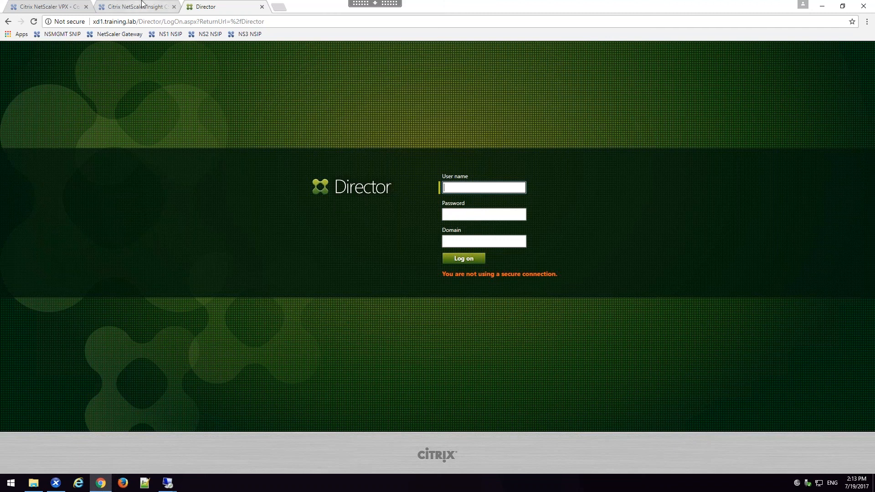
click(142, 6)
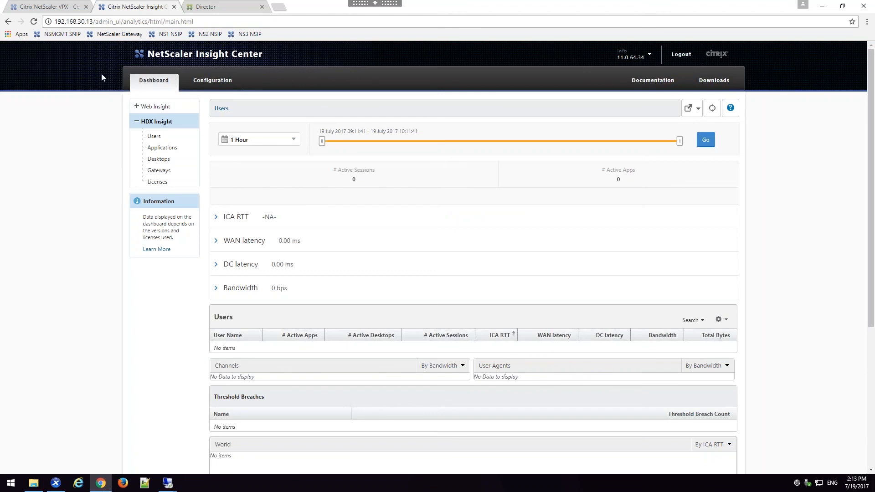
scroll(228, 377, down, 4)
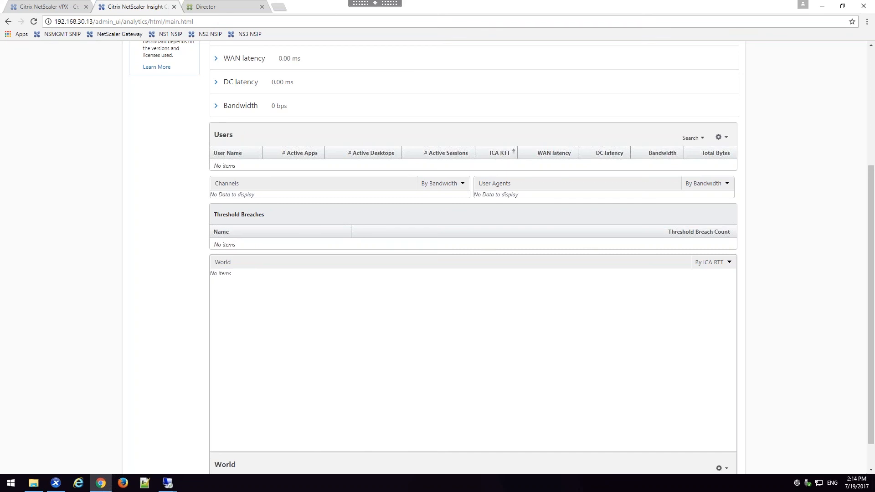
Step: Unbind the RADIUS policy auth_pol_RADIUS from the VPN virtual server UG_VPN_ugw_gateway in NetScaler VPX and close the server's settings
click(168, 484)
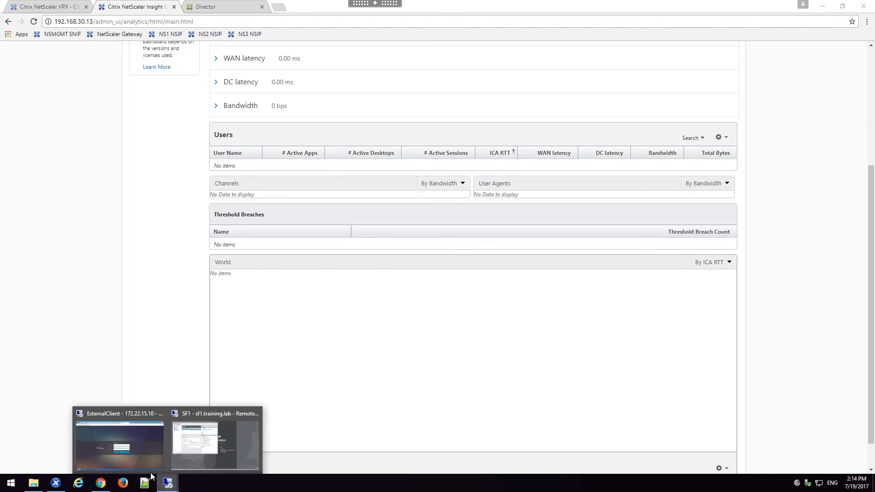
click(54, 7)
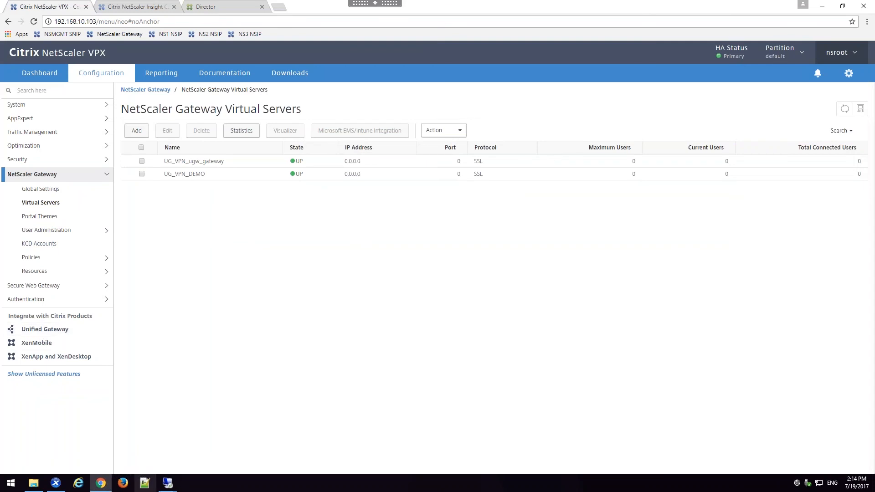
mouse_move(160, 489)
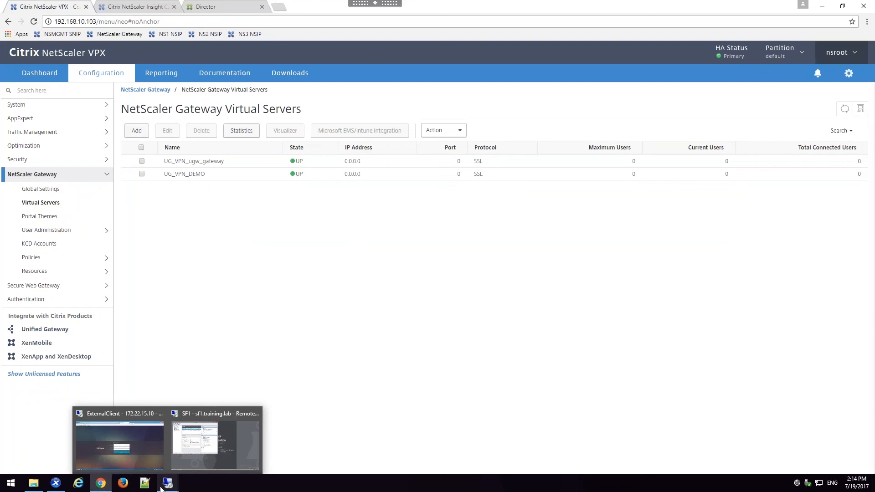
double_click(180, 166)
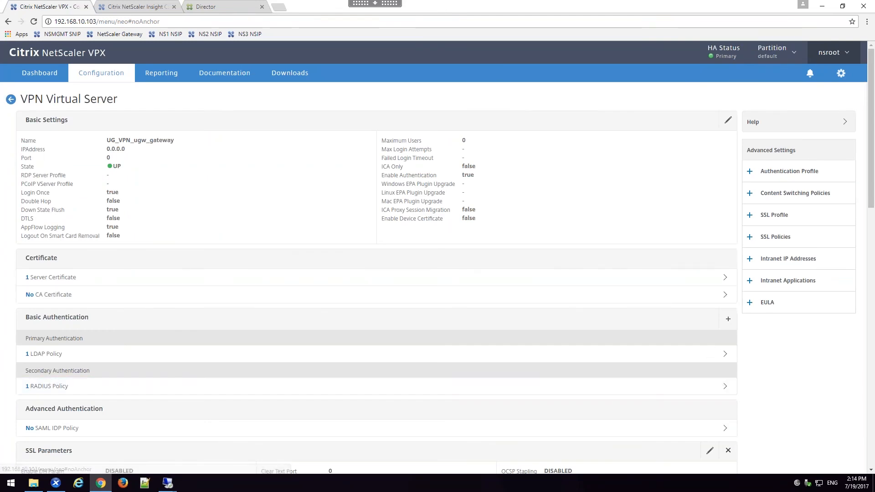
click(182, 388)
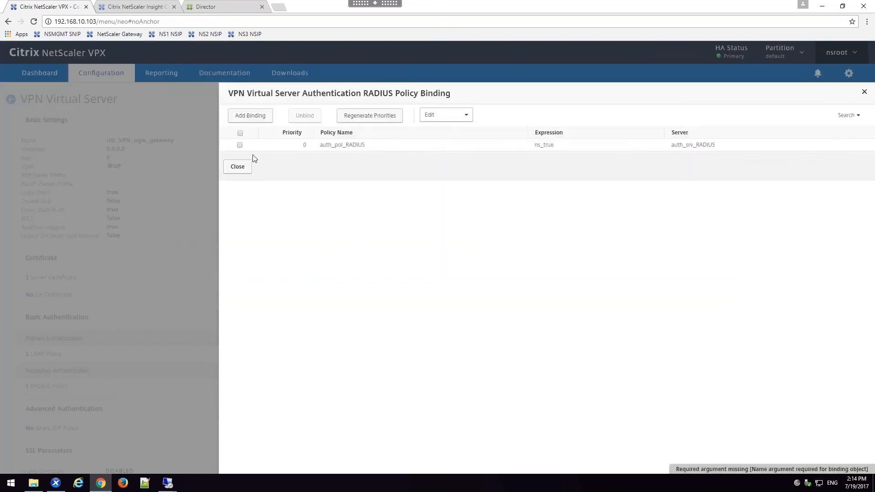
click(239, 145)
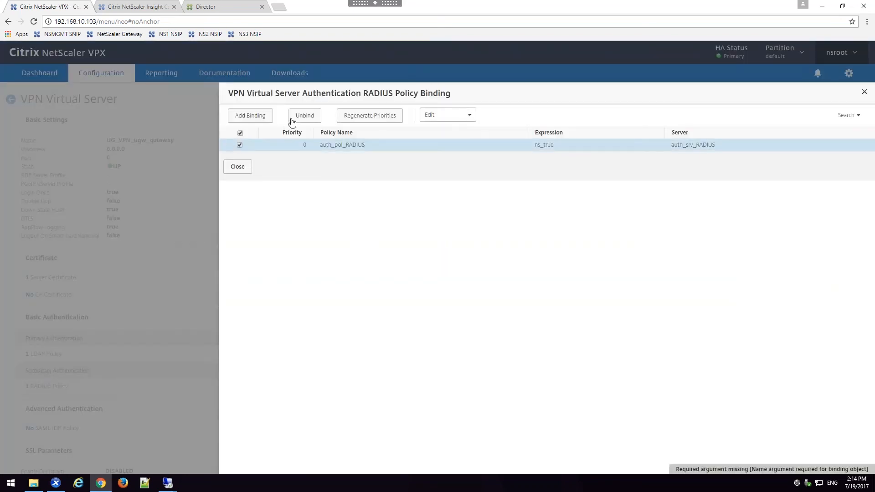
click(304, 115)
click(423, 280)
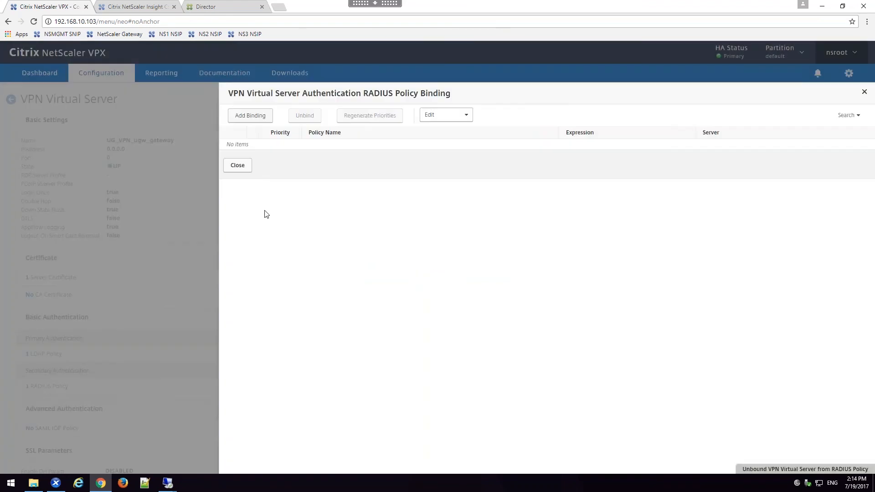
click(246, 168)
scroll(143, 289, down, 1)
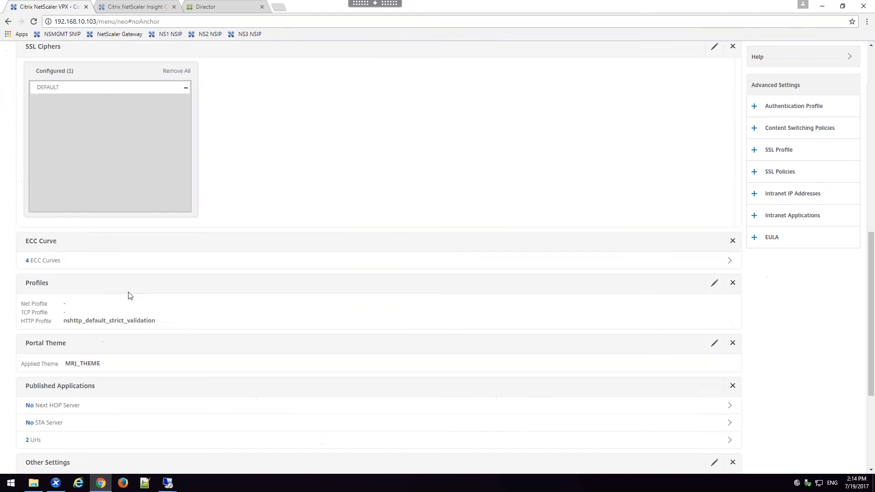
scroll(129, 293, down, 14)
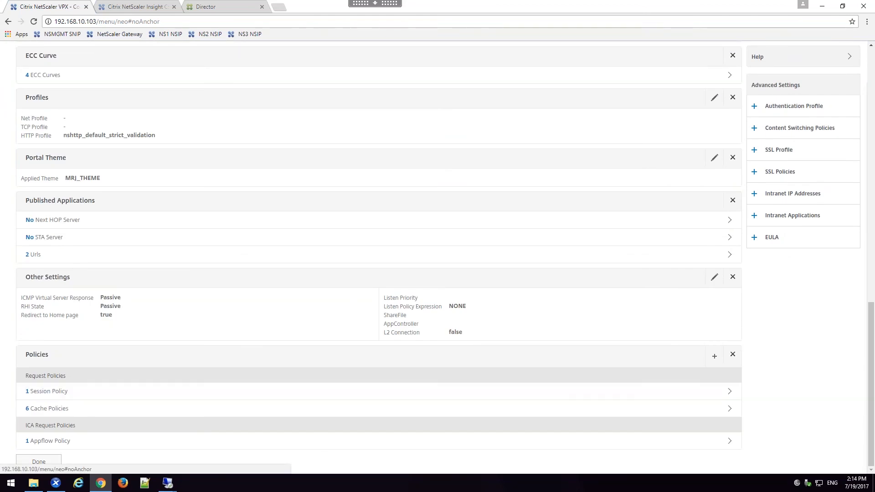
click(39, 462)
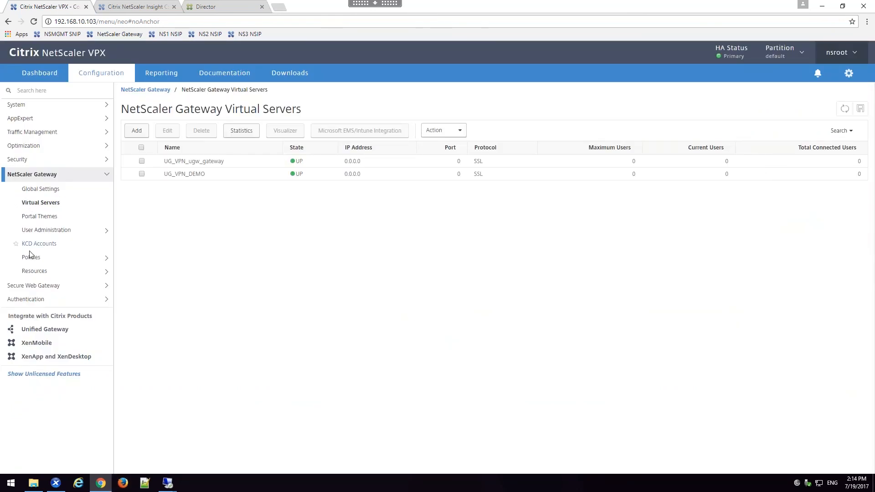
Step: View the existing NetScaler Gateway session policies before adding the virtual app integration
click(31, 257)
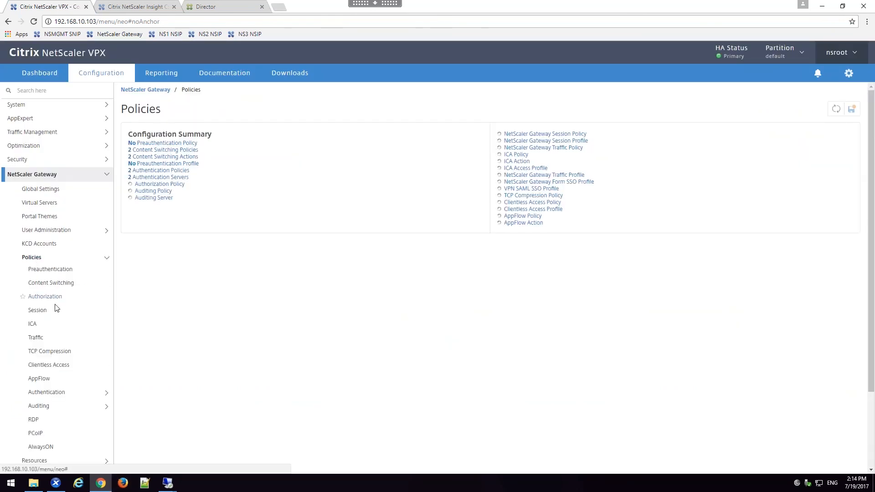
click(50, 309)
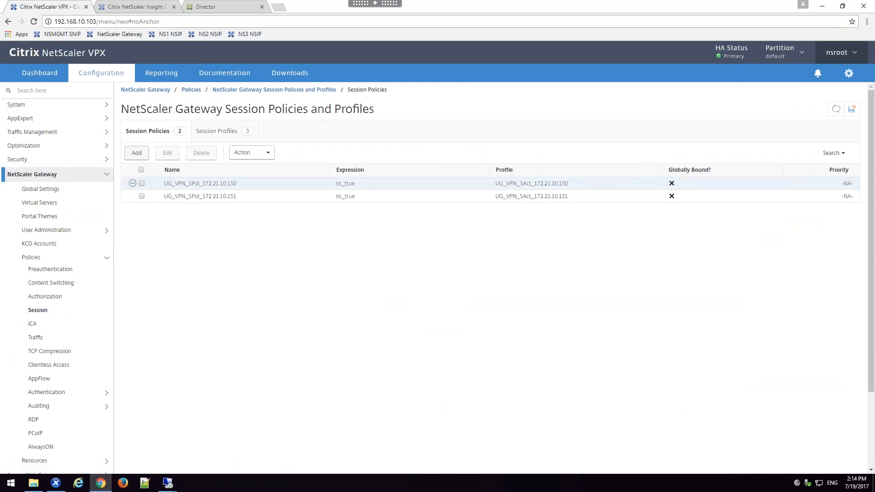
click(25, 178)
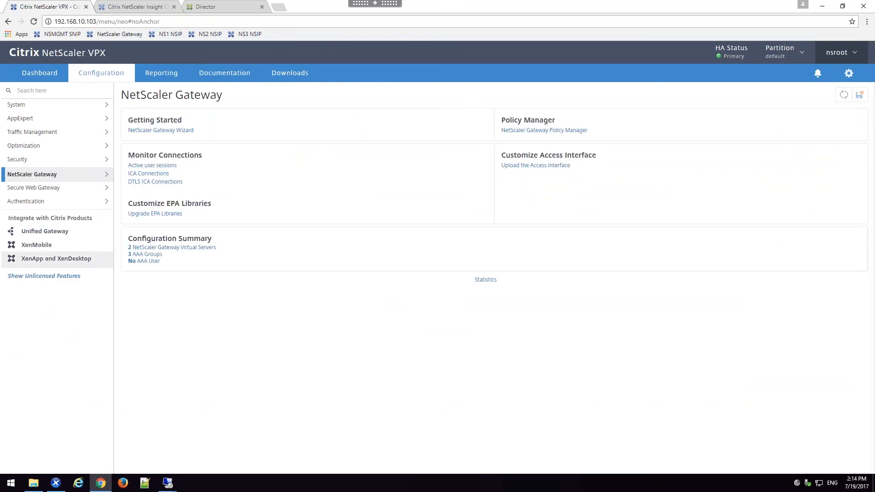
Step: Start adding a XenApp & XenDesktop application to the ugw_gateway Unified Gateway with StoreFront as integration point
click(29, 233)
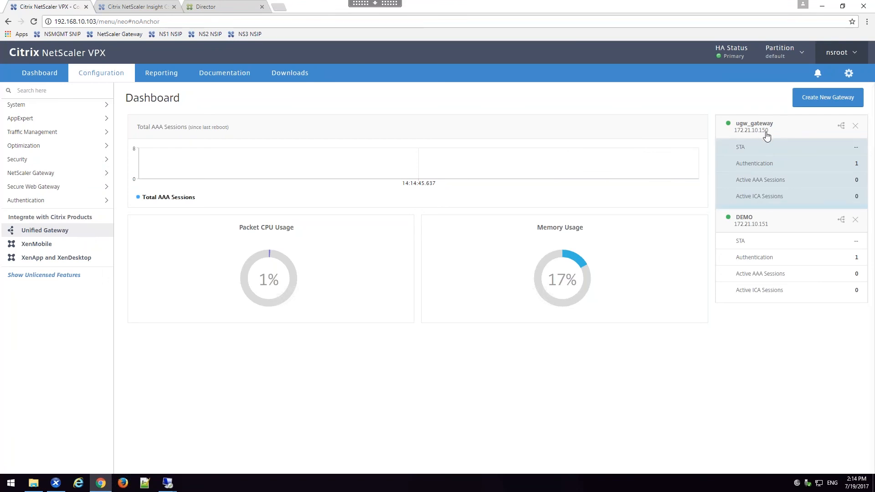
click(768, 153)
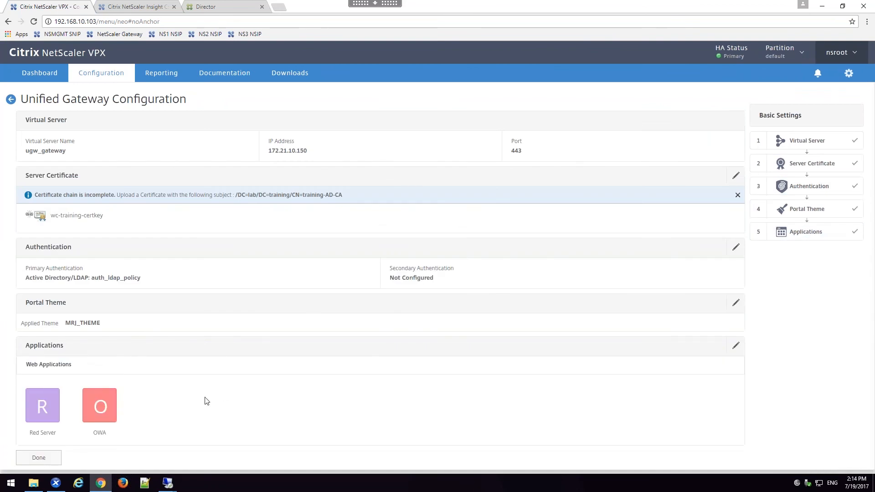
click(736, 345)
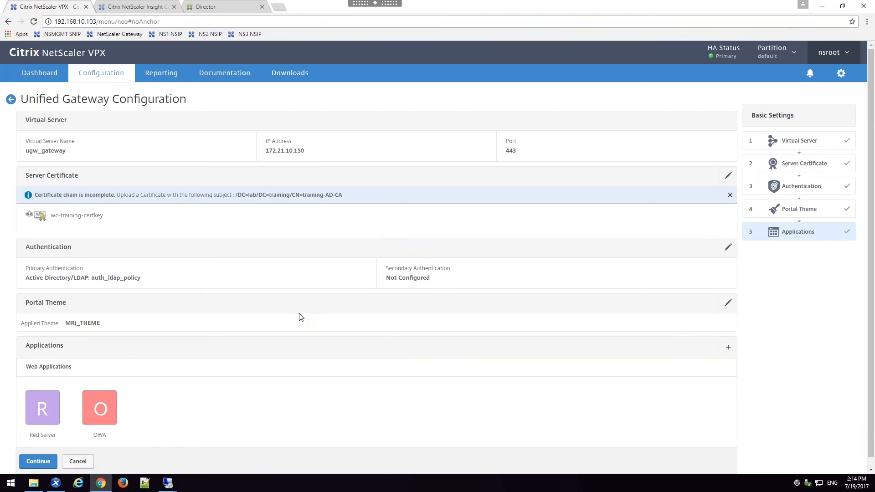
click(728, 347)
click(238, 148)
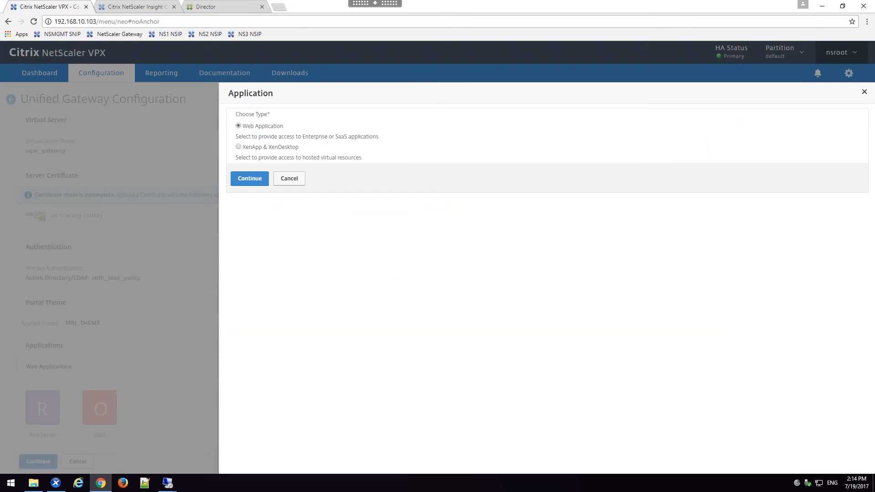
click(238, 148)
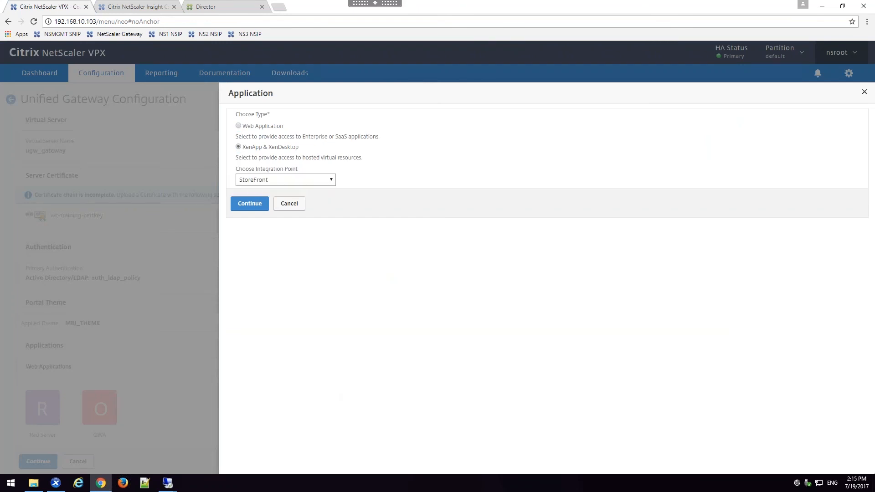
click(256, 209)
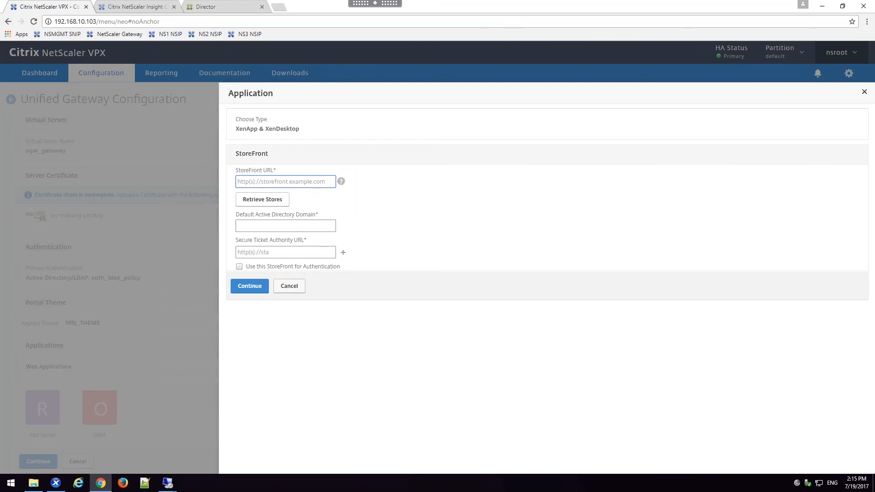
text(https://sf1.training.lab)
click(298, 228)
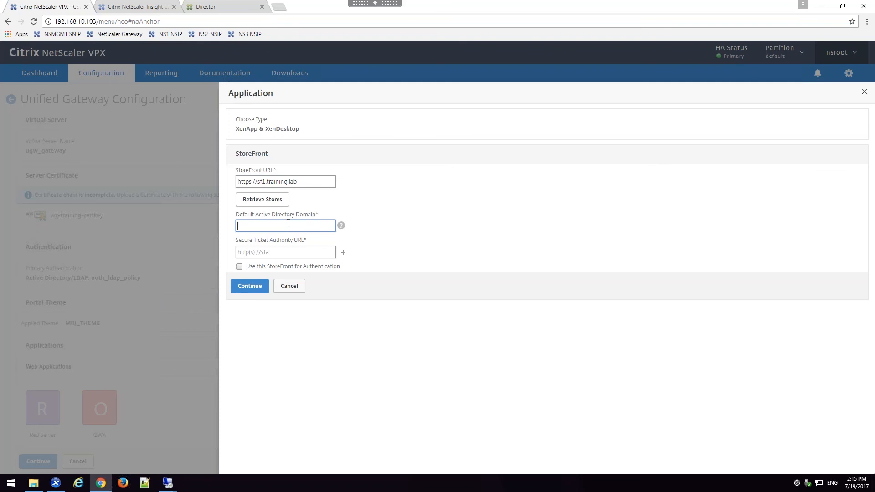
text(training)
click(286, 252)
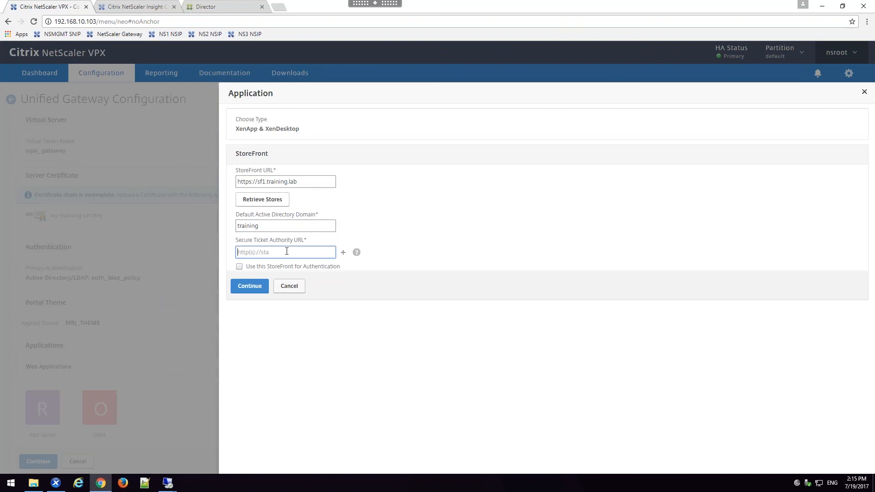
text(https://xd1.training.lab)
click(344, 252)
click(253, 267)
text(https)
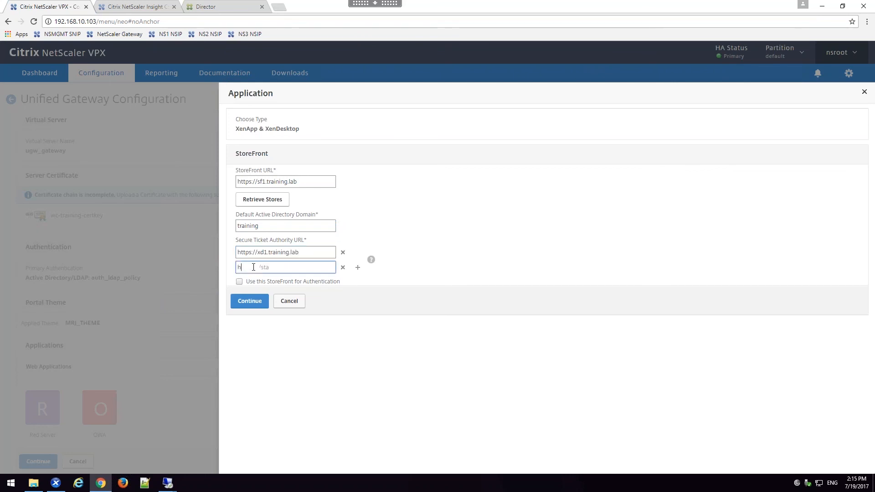
text(://xd2.training.lab)
Step: Keep StoreFront authentication disabled and try to retrieve the stores from the StoreFront server
click(240, 282)
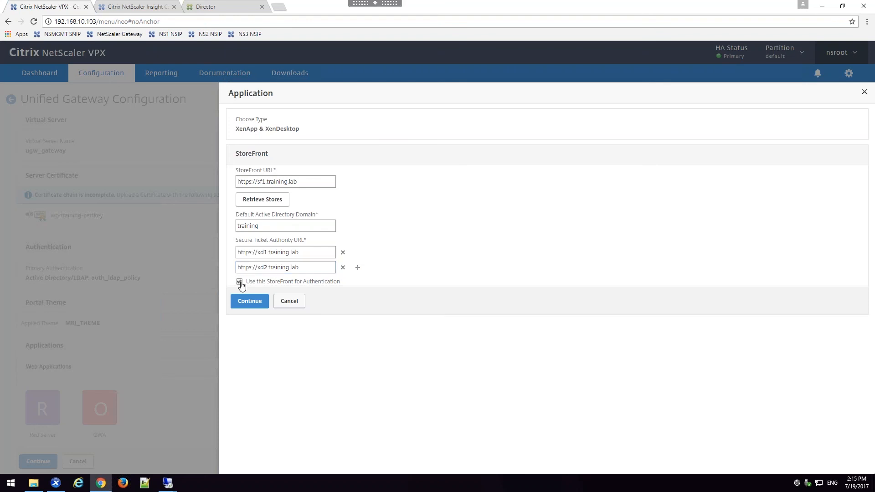
click(241, 283)
click(255, 305)
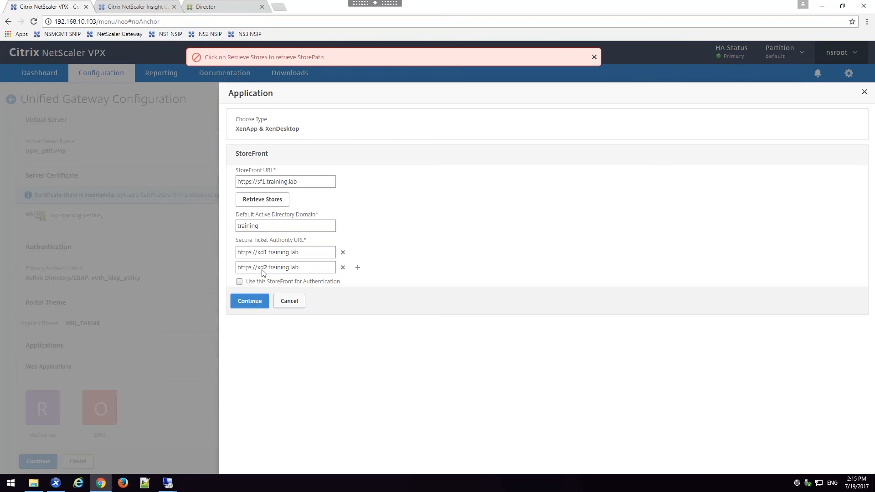
click(263, 200)
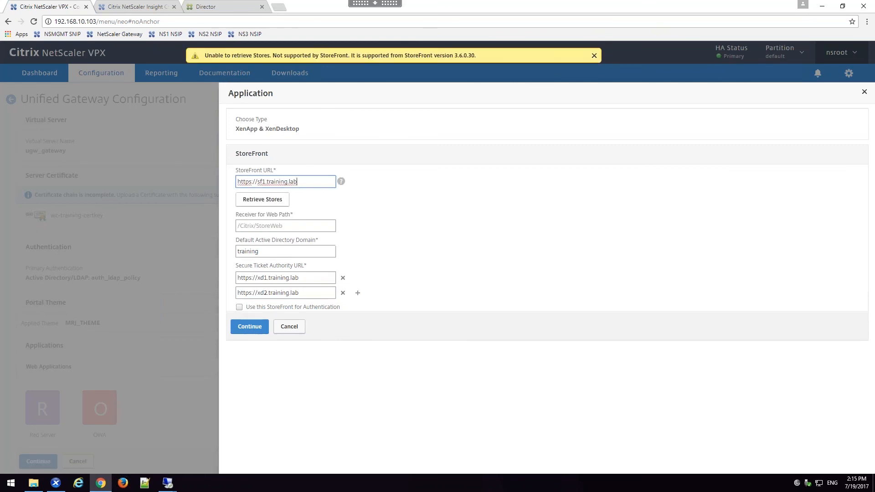
Step: Set the Receiver for Web path to /Citrix/Store-1Web and finish the StoreFront application
click(242, 226)
text(/Citrix)
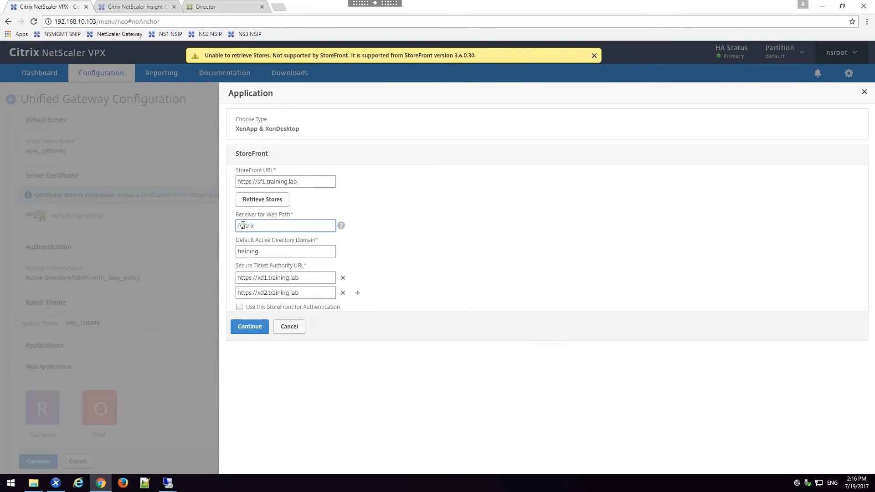
text(/Store-1Web)
click(263, 327)
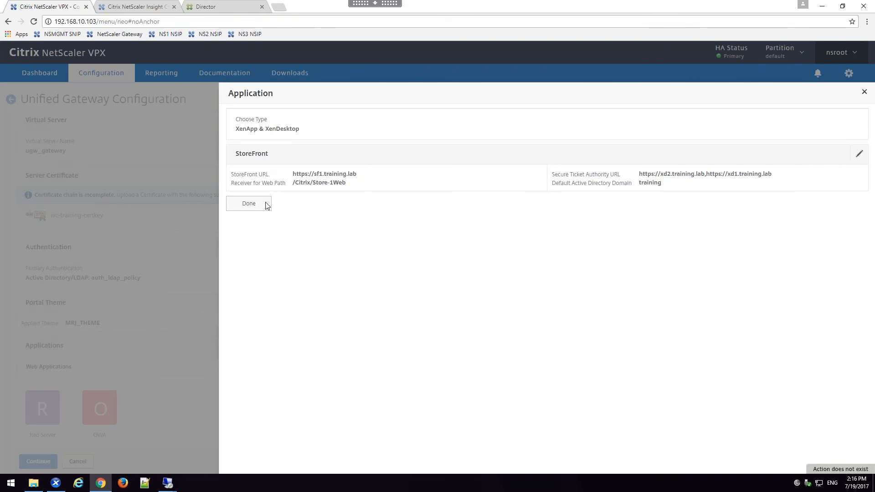
click(248, 204)
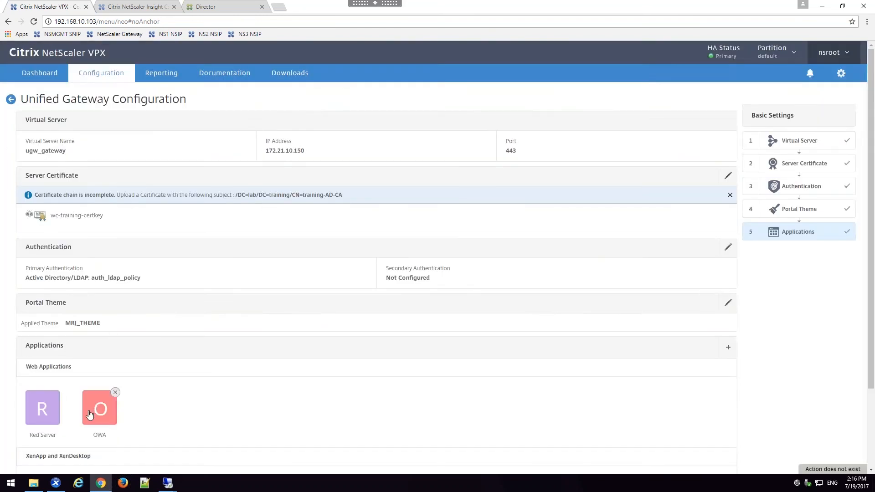
Step: Accept the application list with the StoreFront entry and complete the ugw_gateway configuration
scroll(91, 412, down, 1)
scroll(364, 274, down, 1)
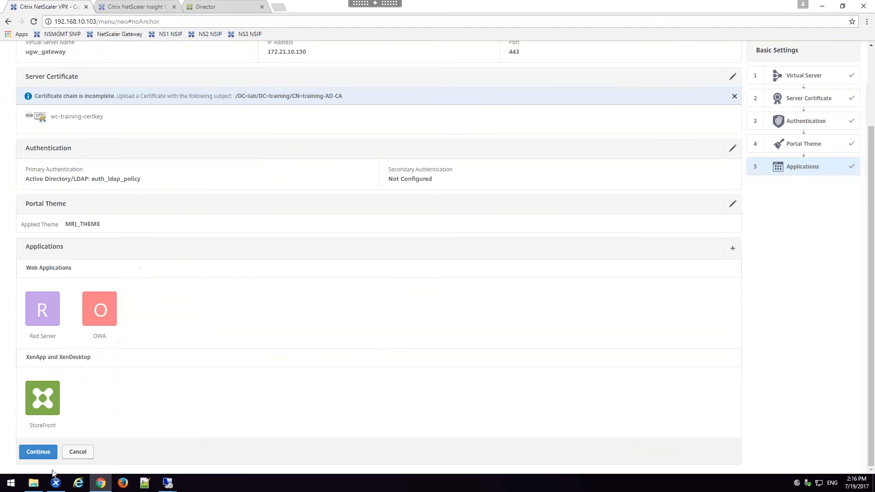
click(37, 453)
scroll(85, 381, down, 2)
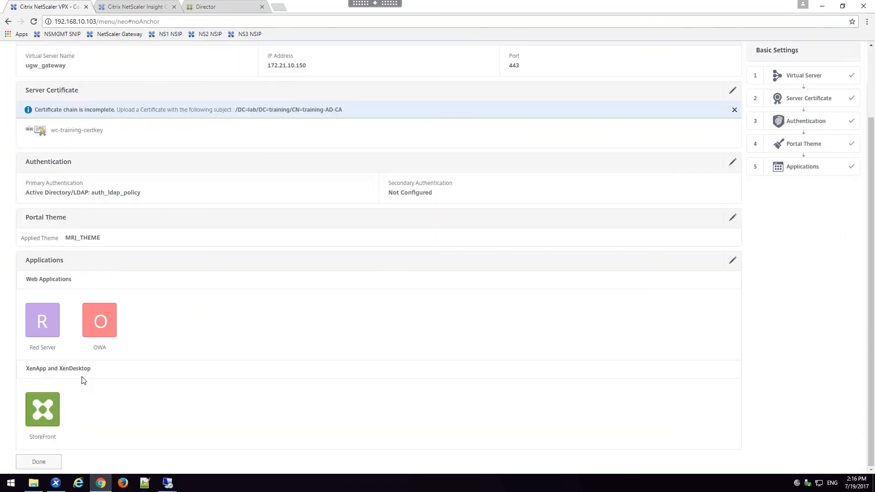
click(49, 465)
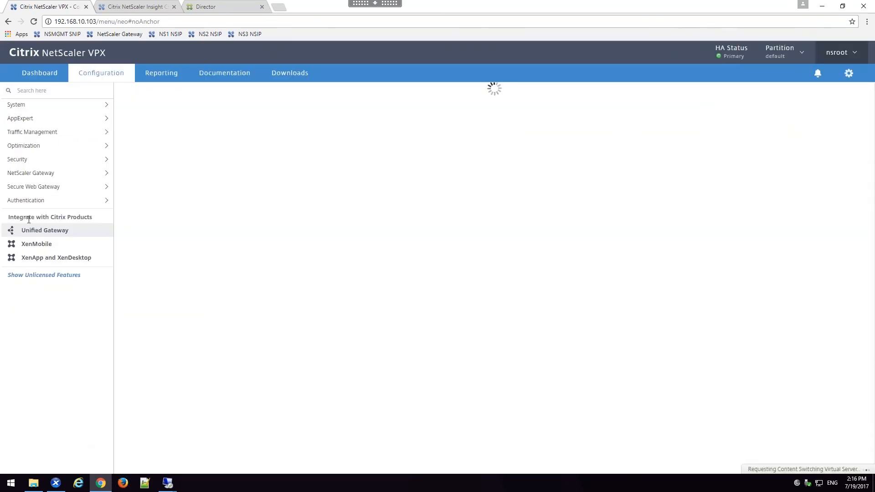
Step: Review the NetScaler Gateway session policies and session profiles, including those for 172.21.10.150
click(27, 174)
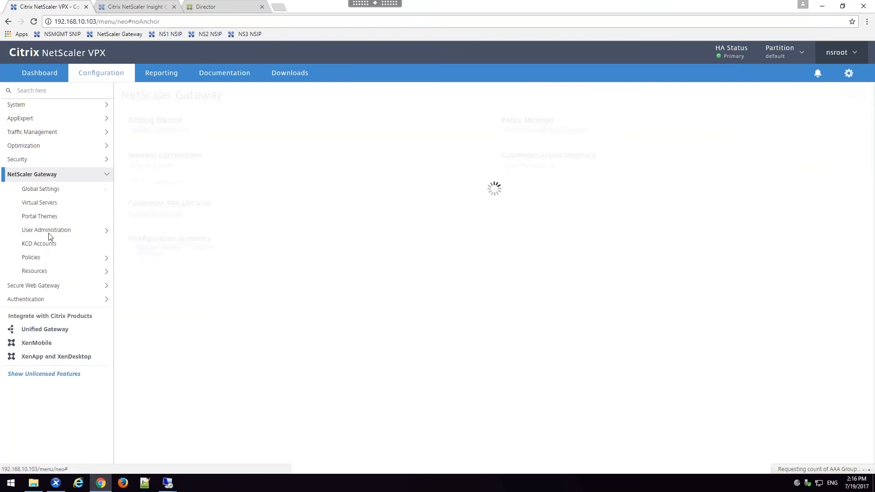
click(35, 257)
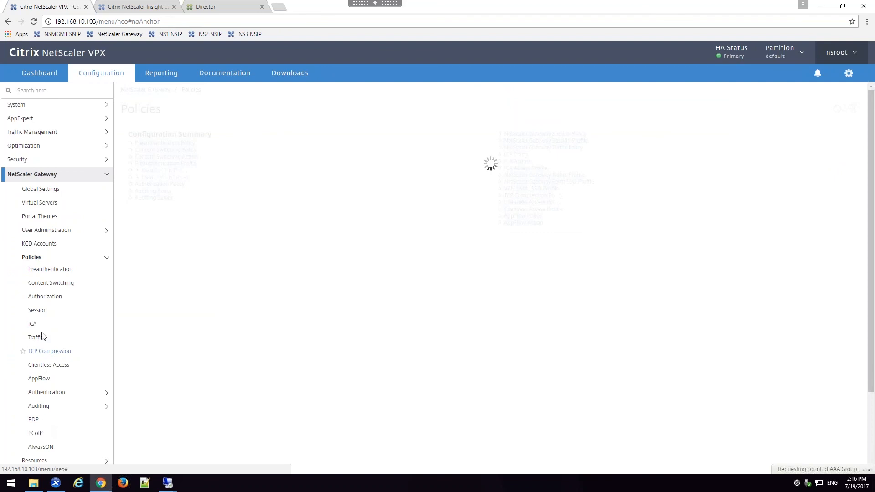
click(39, 311)
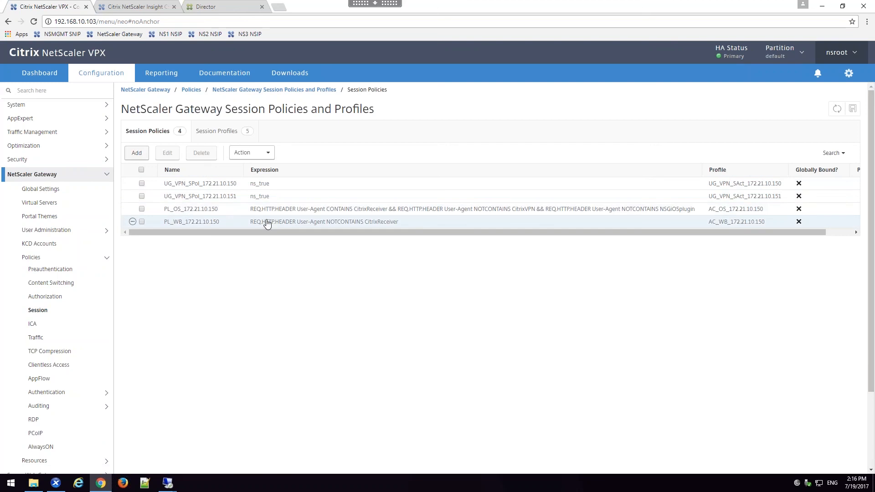
click(231, 133)
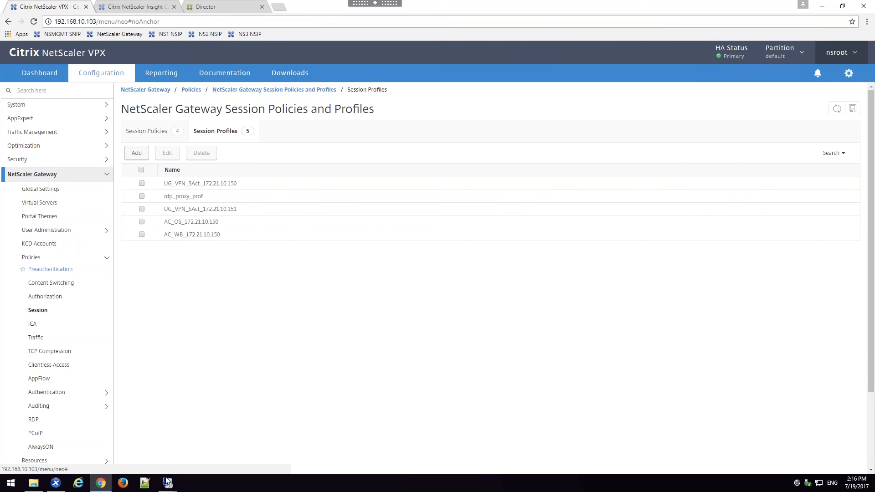
Step: On the ExternalClient machine, log on to the gateway portal as itadmin1 with the Windows password and choose Virtual App and Desktop Access
mouse_move(168, 482)
click(159, 435)
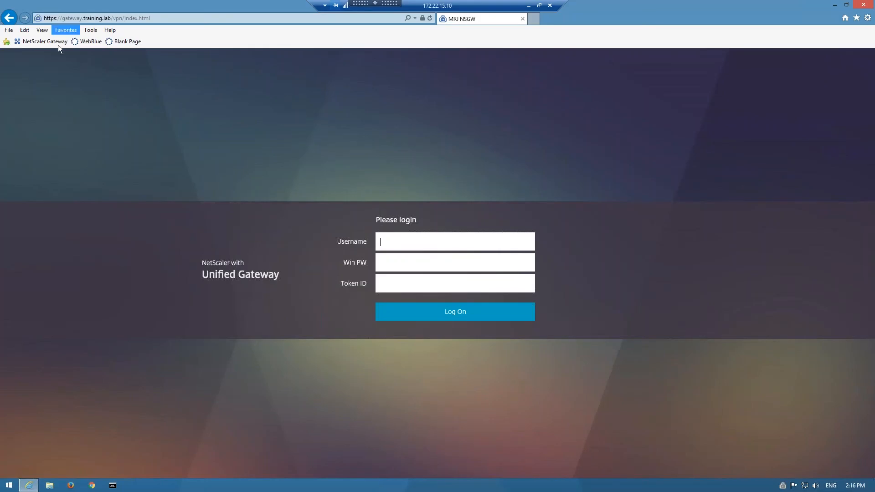
click(57, 44)
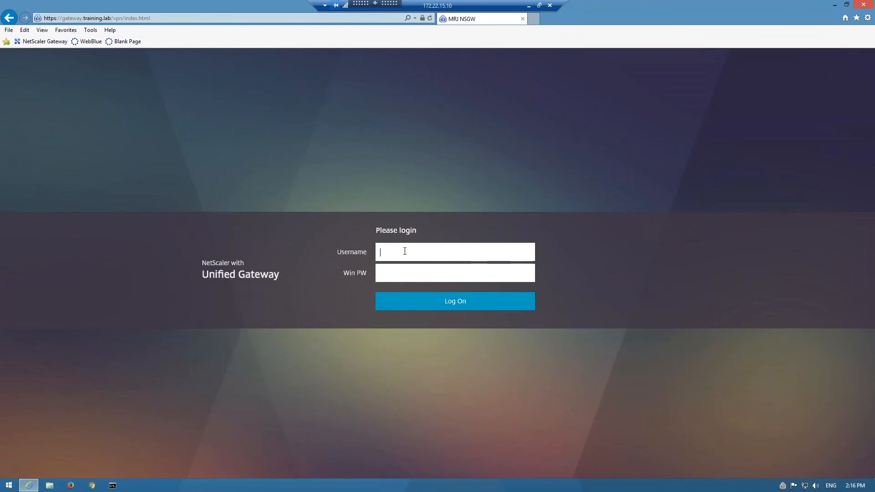
text(itadmin)
key(Tab)
text(•••••••••)
key(Return)
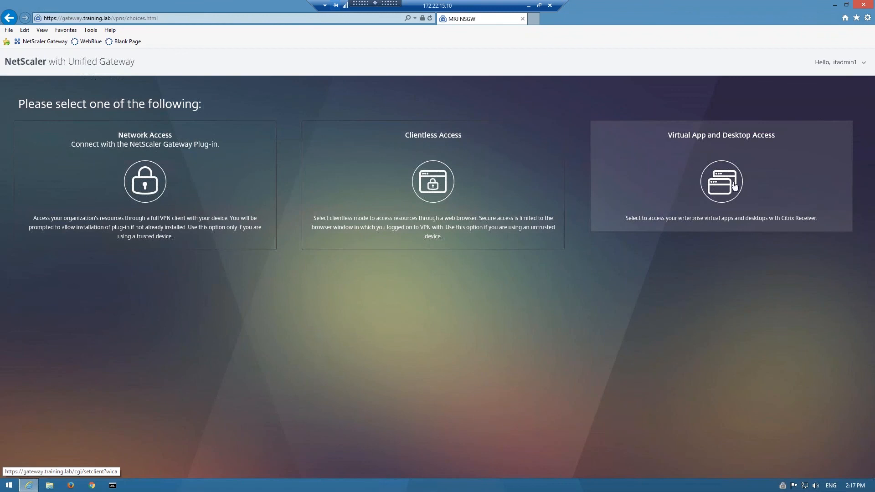
click(738, 156)
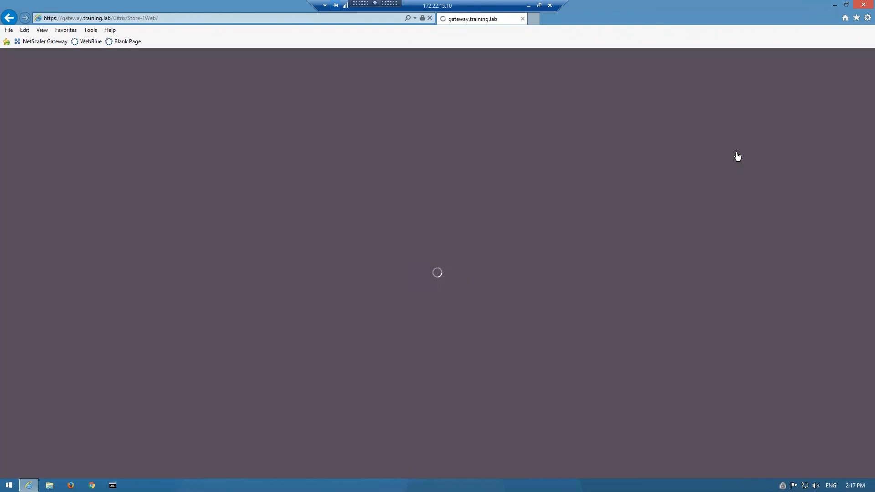